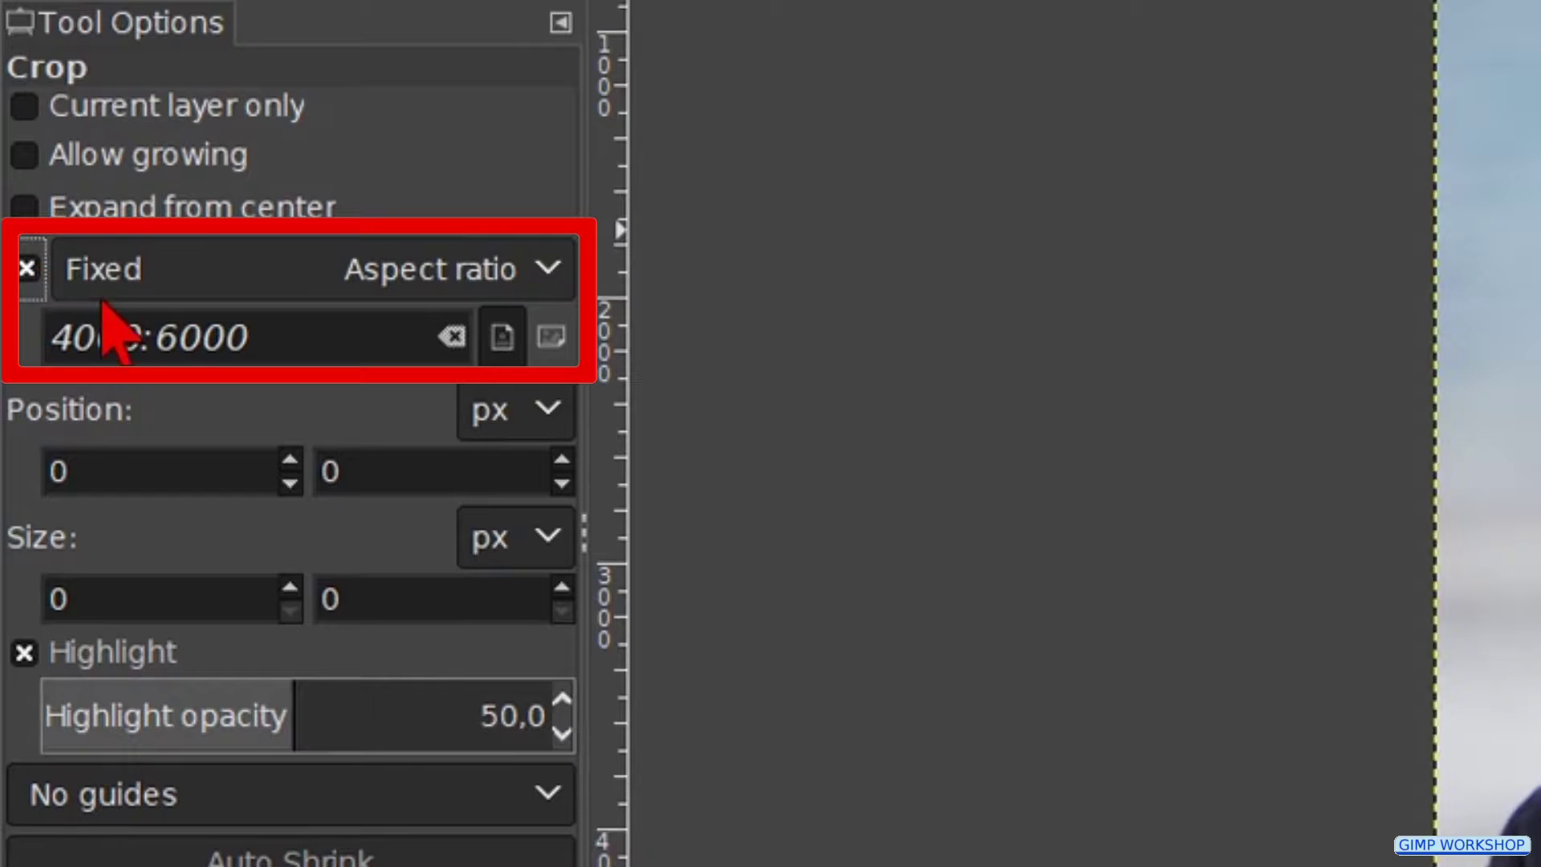
Set the Crop tool's fixed aspect ratio to 1:1
double_click(292, 342)
left_click(292, 341)
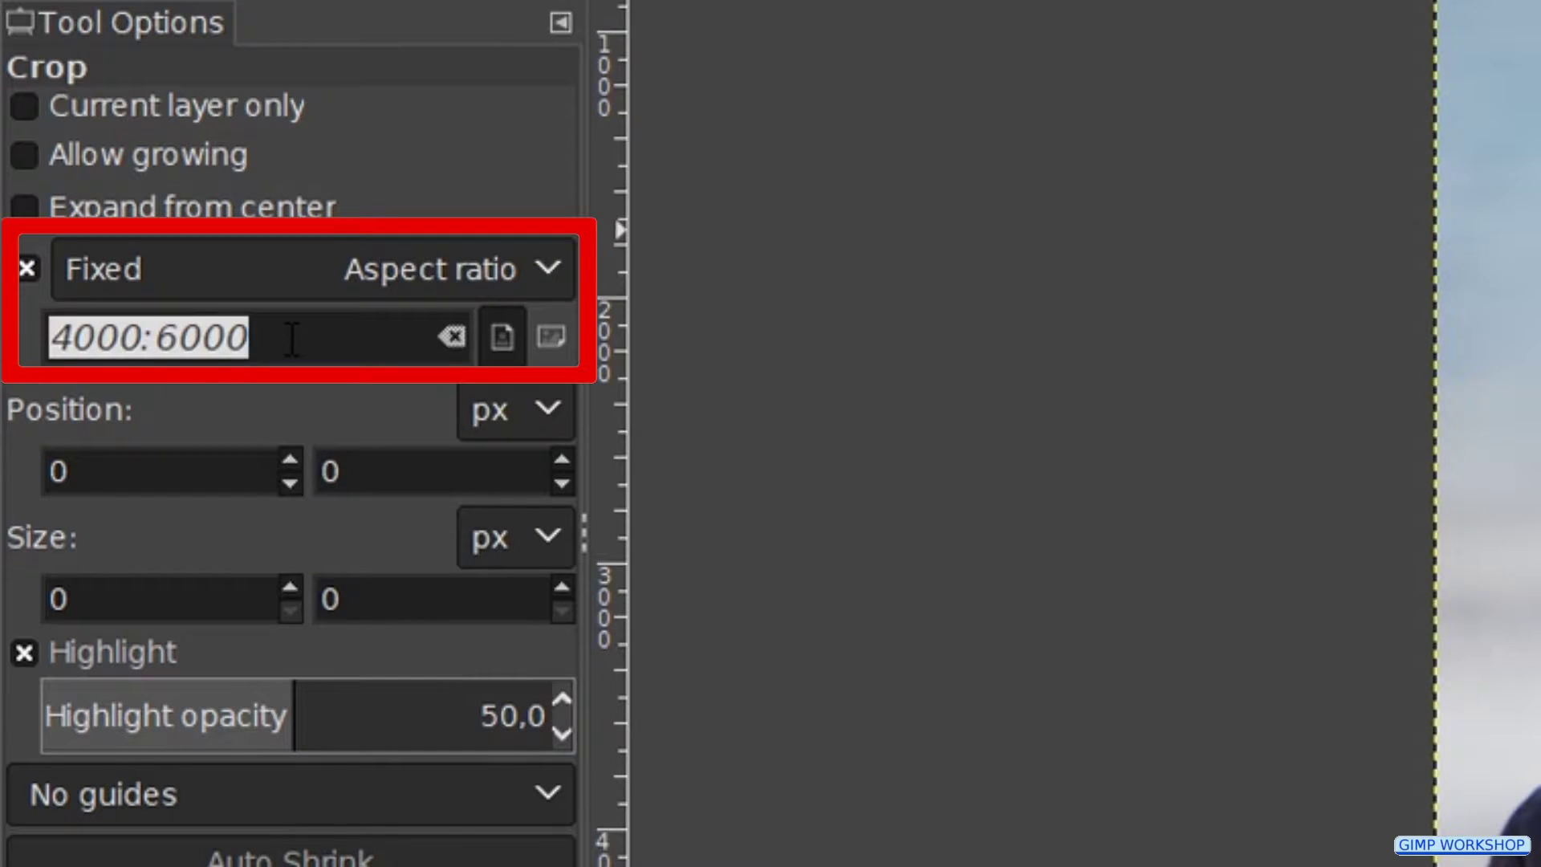
type("1")
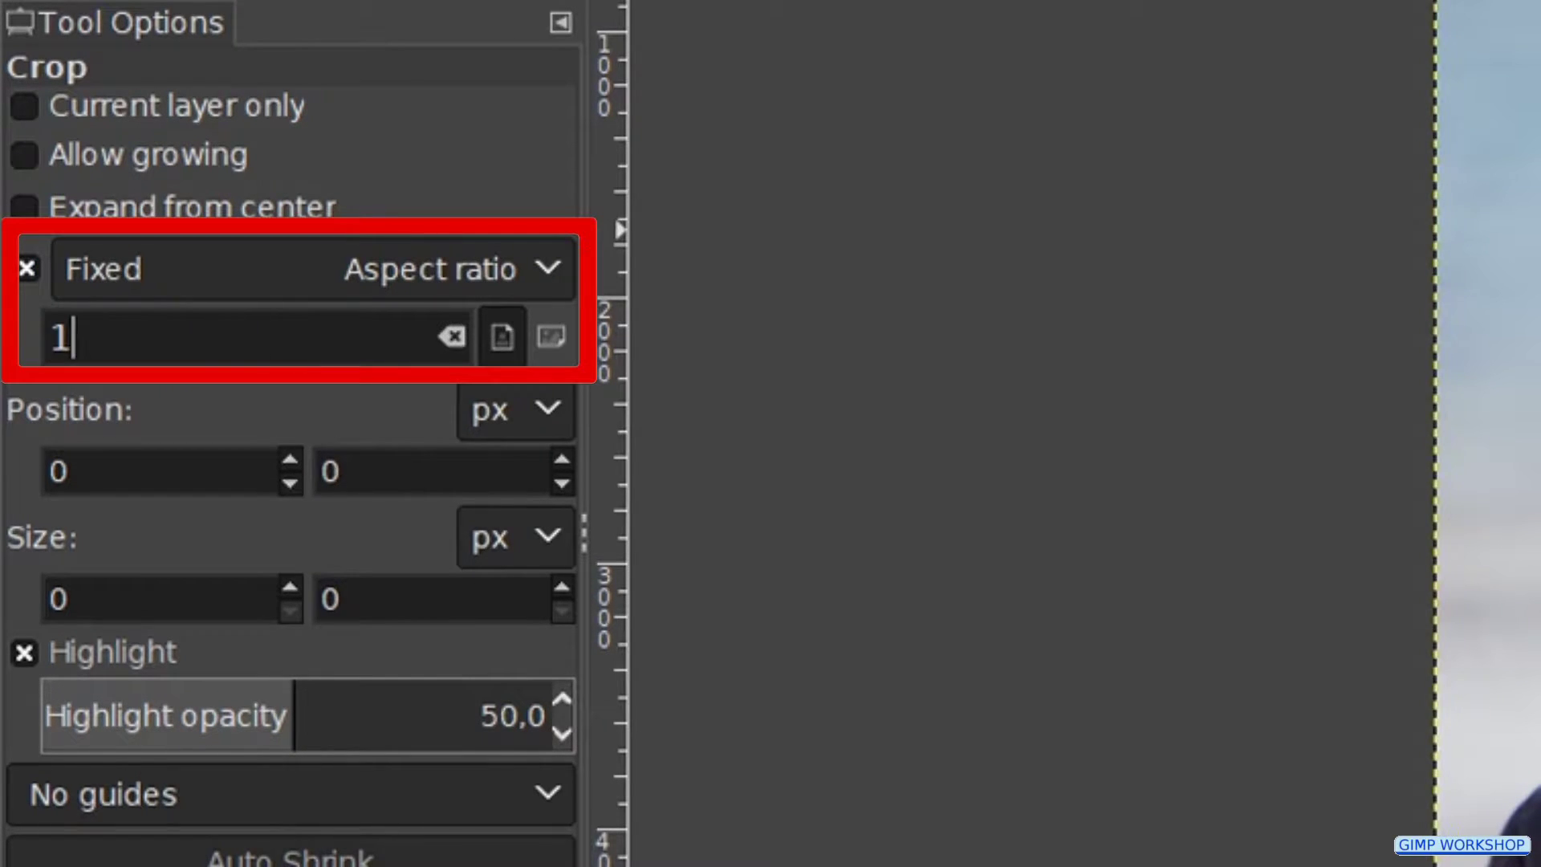
type(":1")
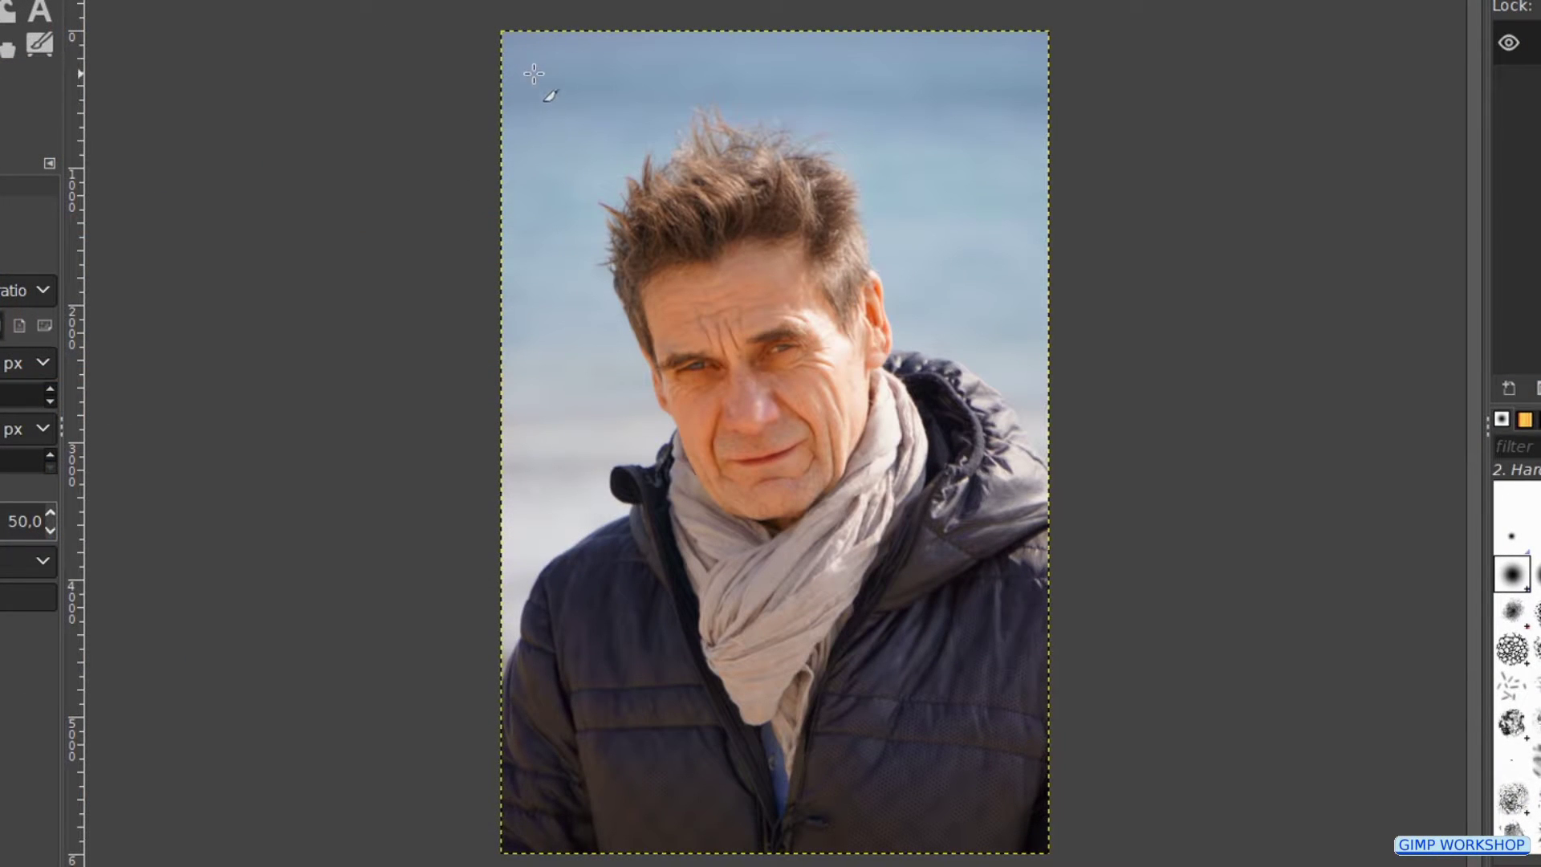
Crop the portrait to a square of about 3860 px framing the man's head and shoulders
left_click_drag(534, 74, 1044, 590)
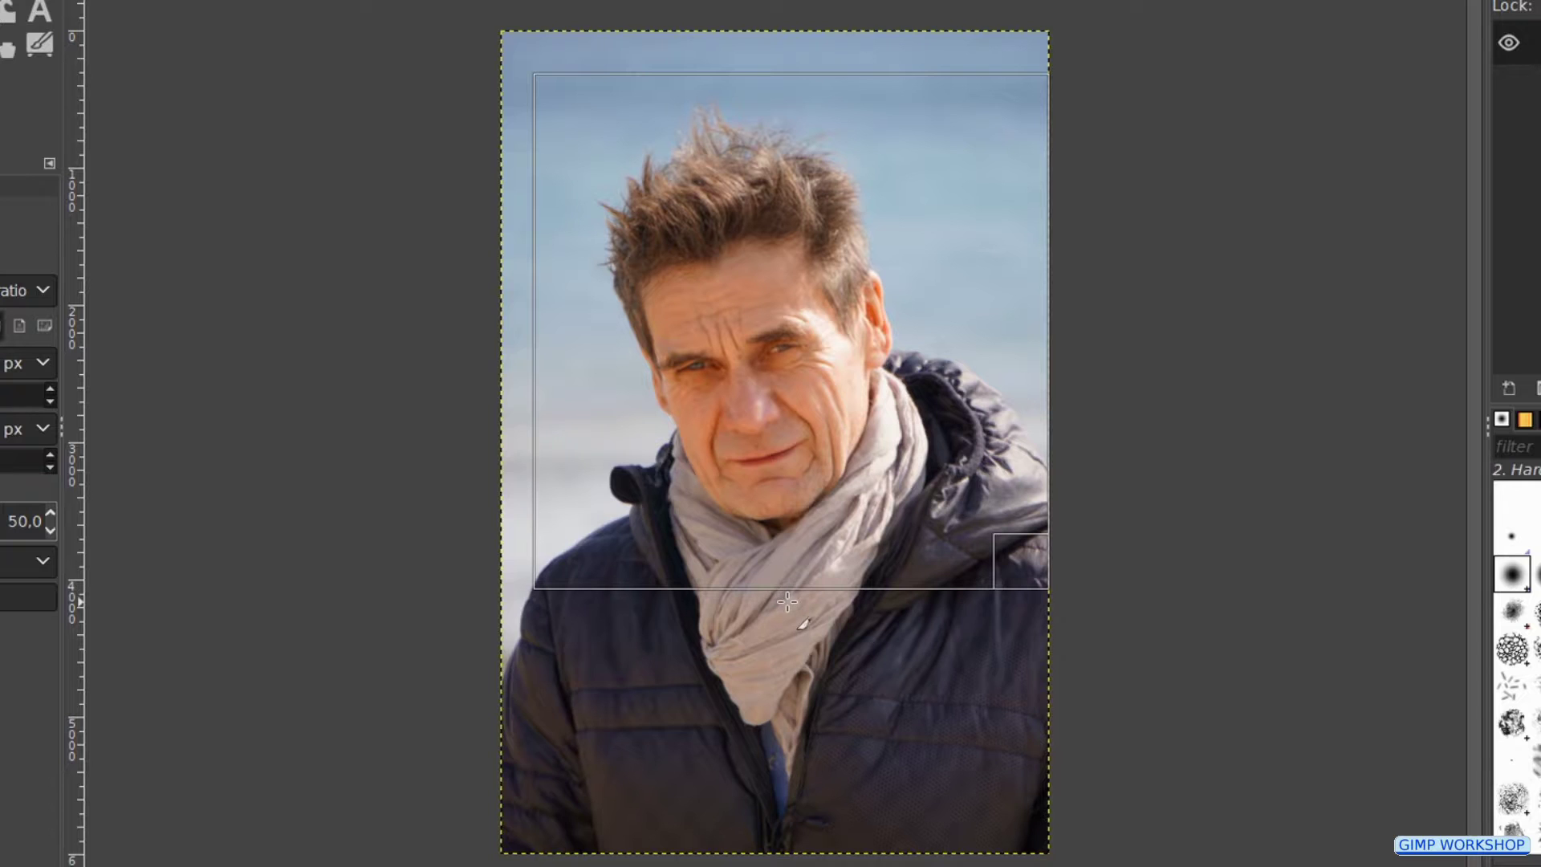
left_click_drag(560, 335, 459, 348)
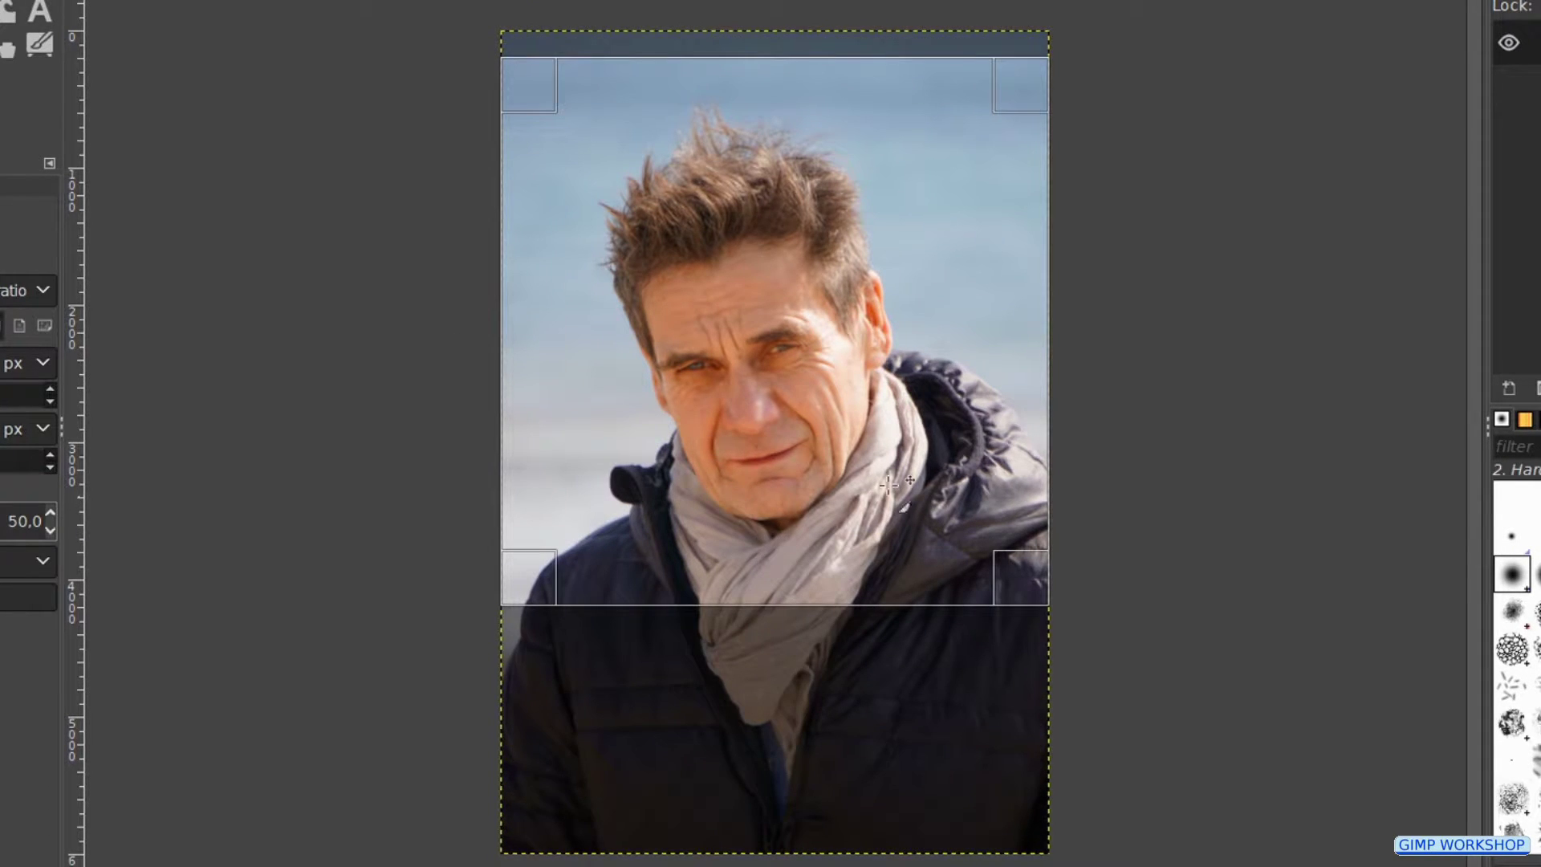
left_click_drag(1022, 376, 1003, 379)
mouse_move(814, 387)
left_mouse_down()
mouse_move(814, 446)
mouse_move(812, 391)
left_mouse_up()
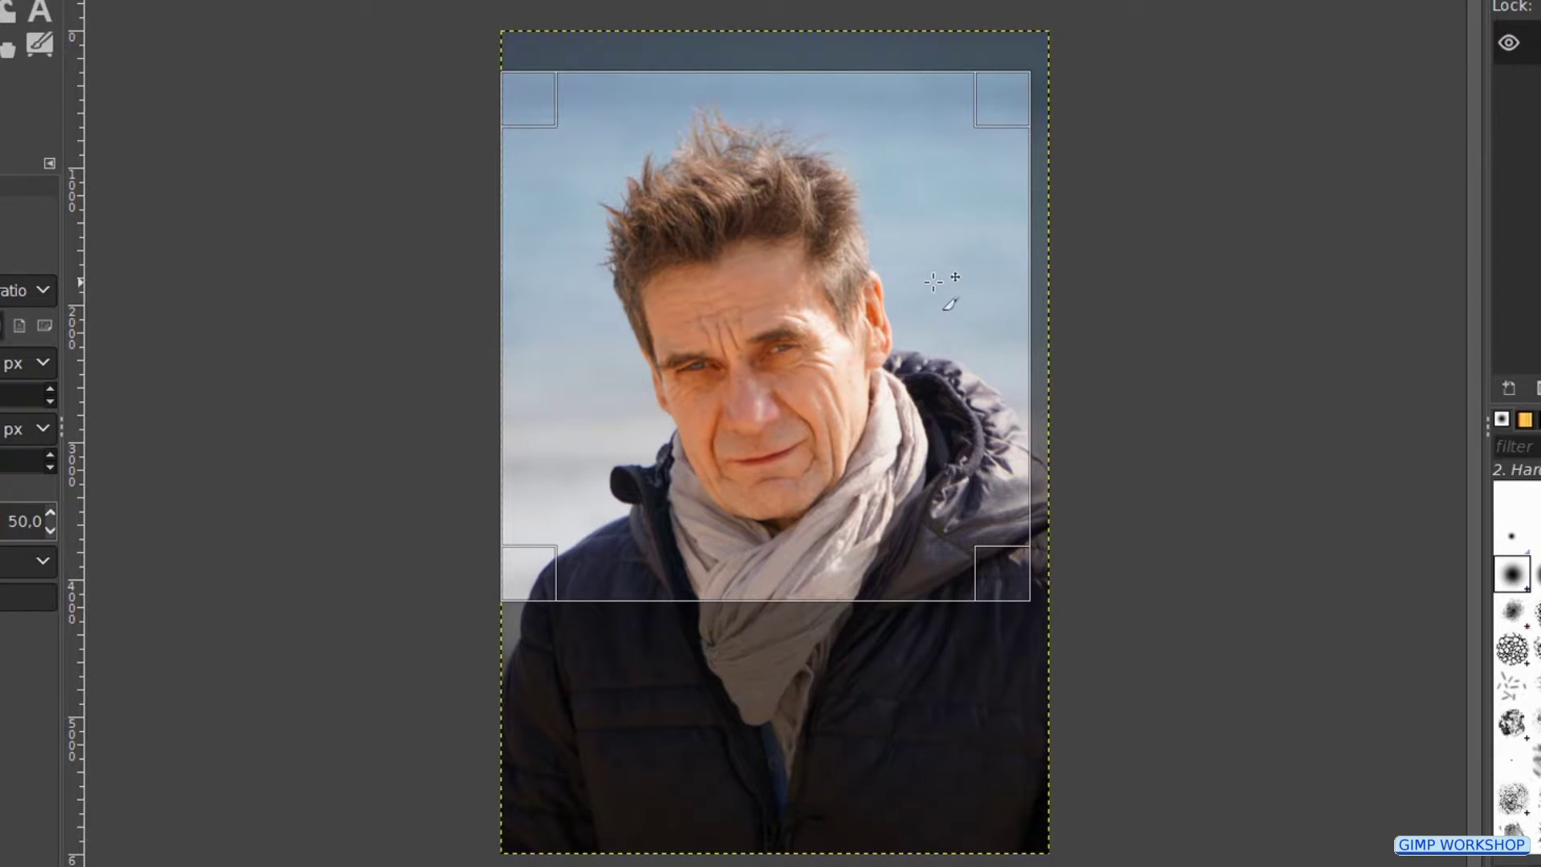
key("Return")
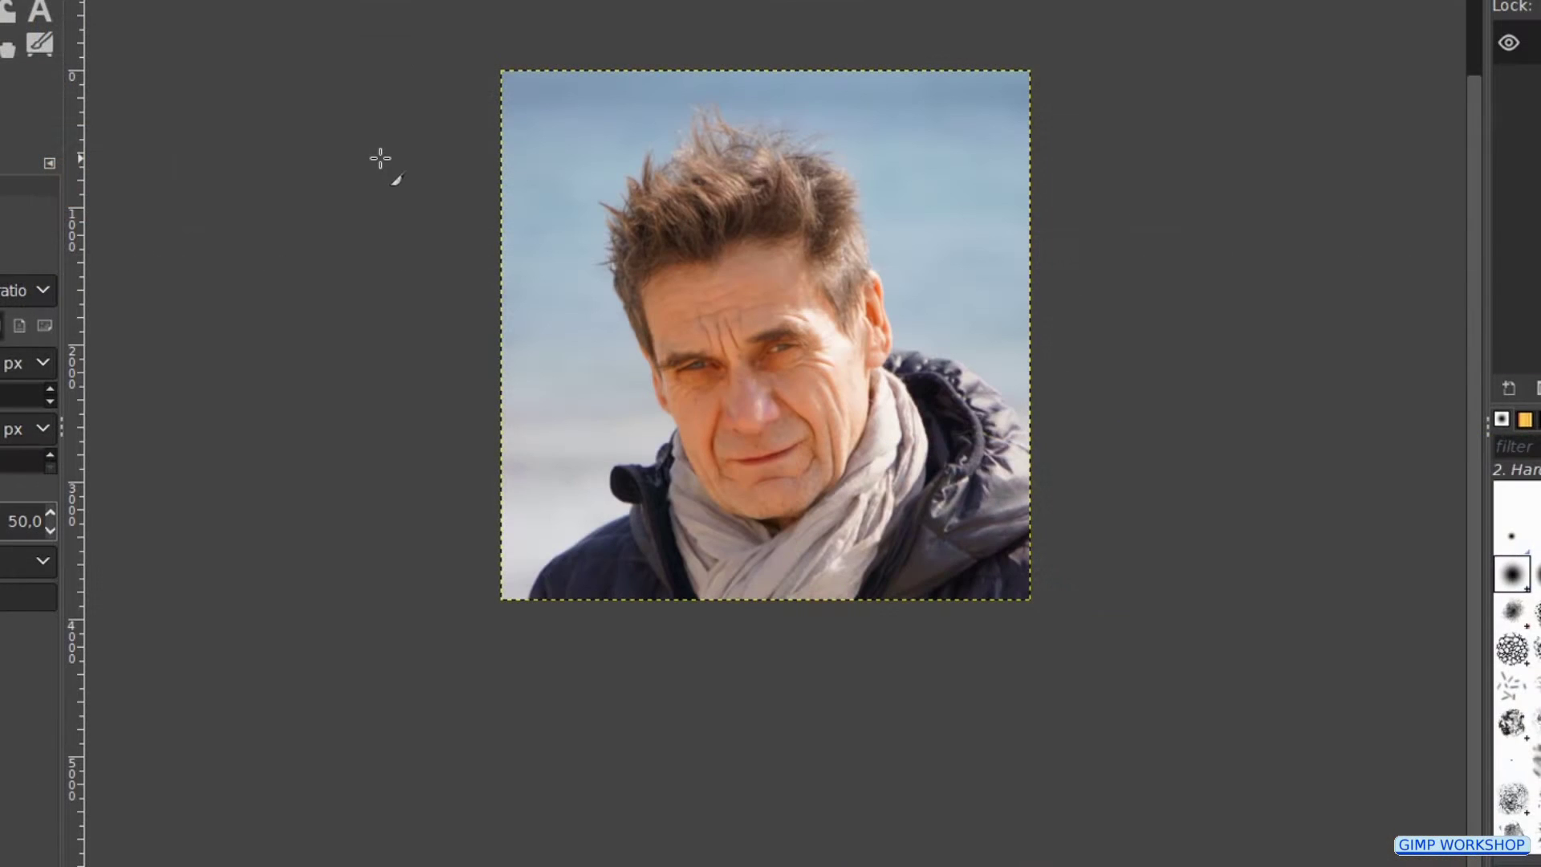
Scale the cropped image to 1500 px wide, keeping its proportions
right_click(381, 158)
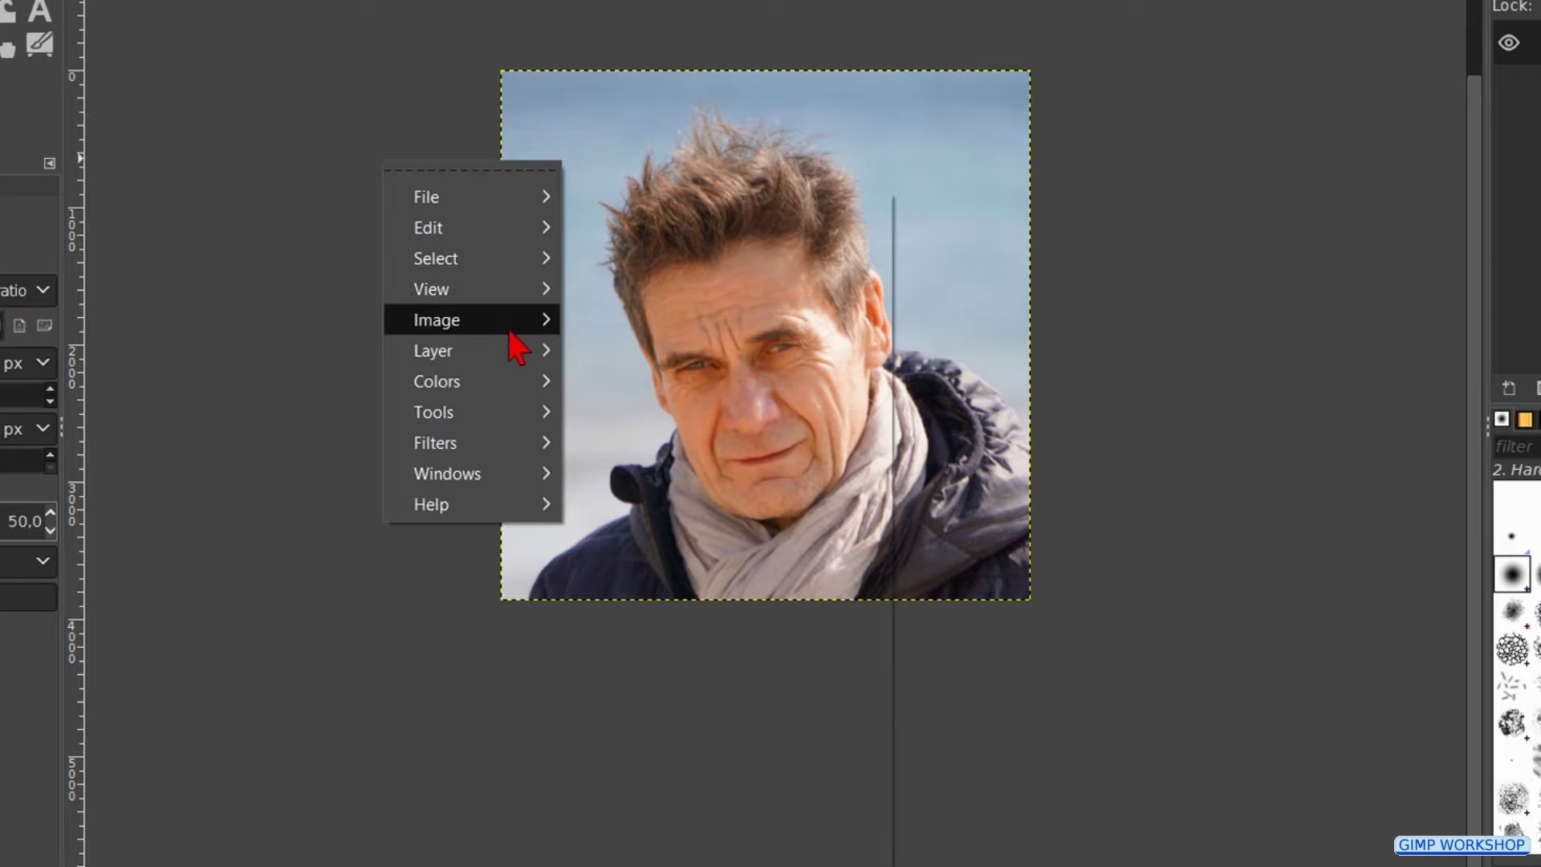
mouse_move(511, 332)
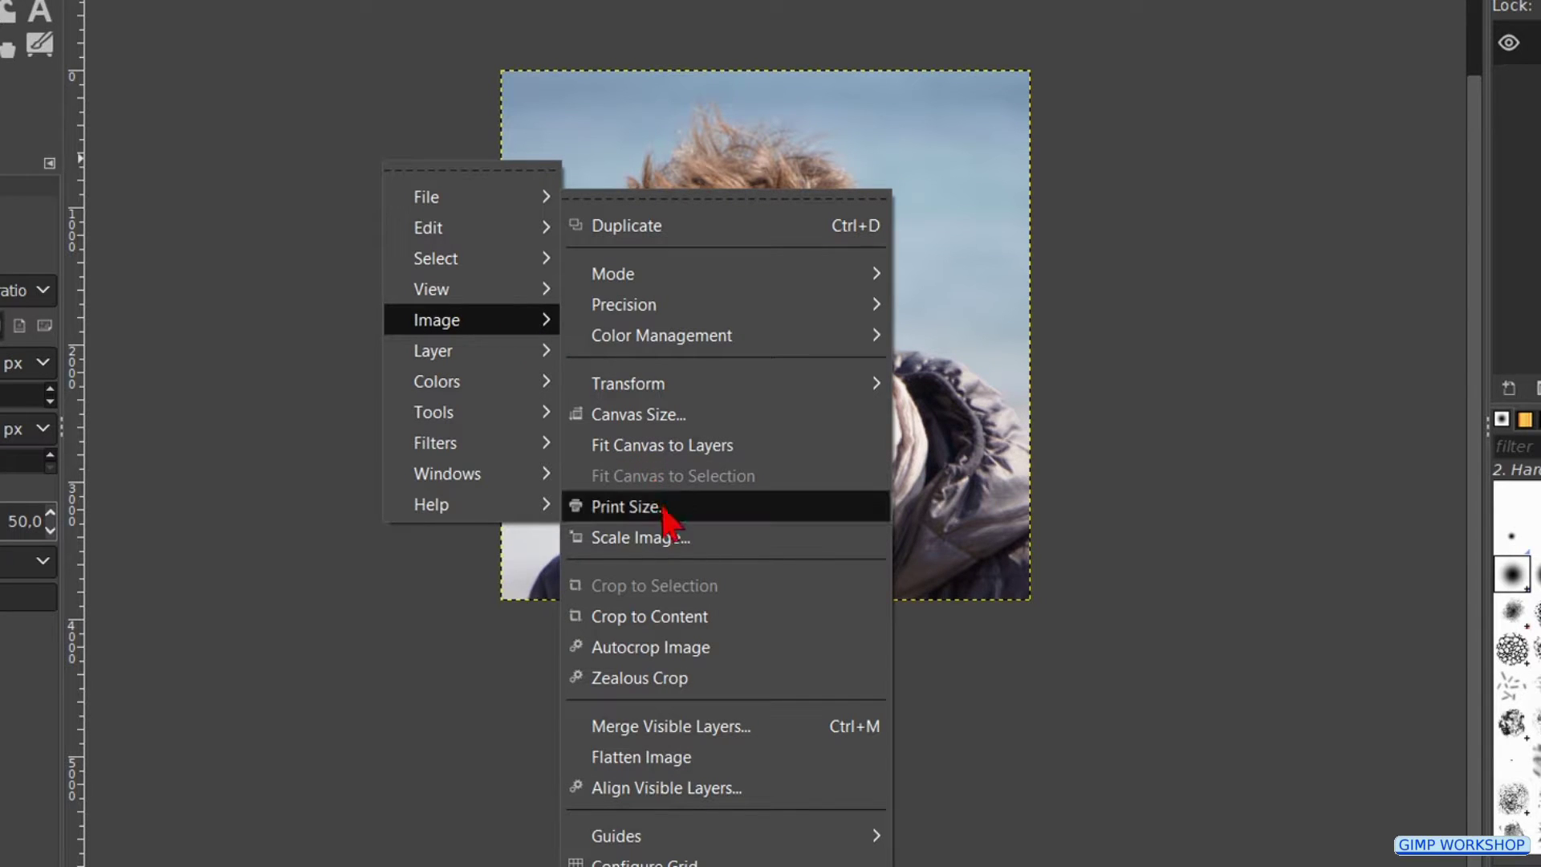
left_click(667, 536)
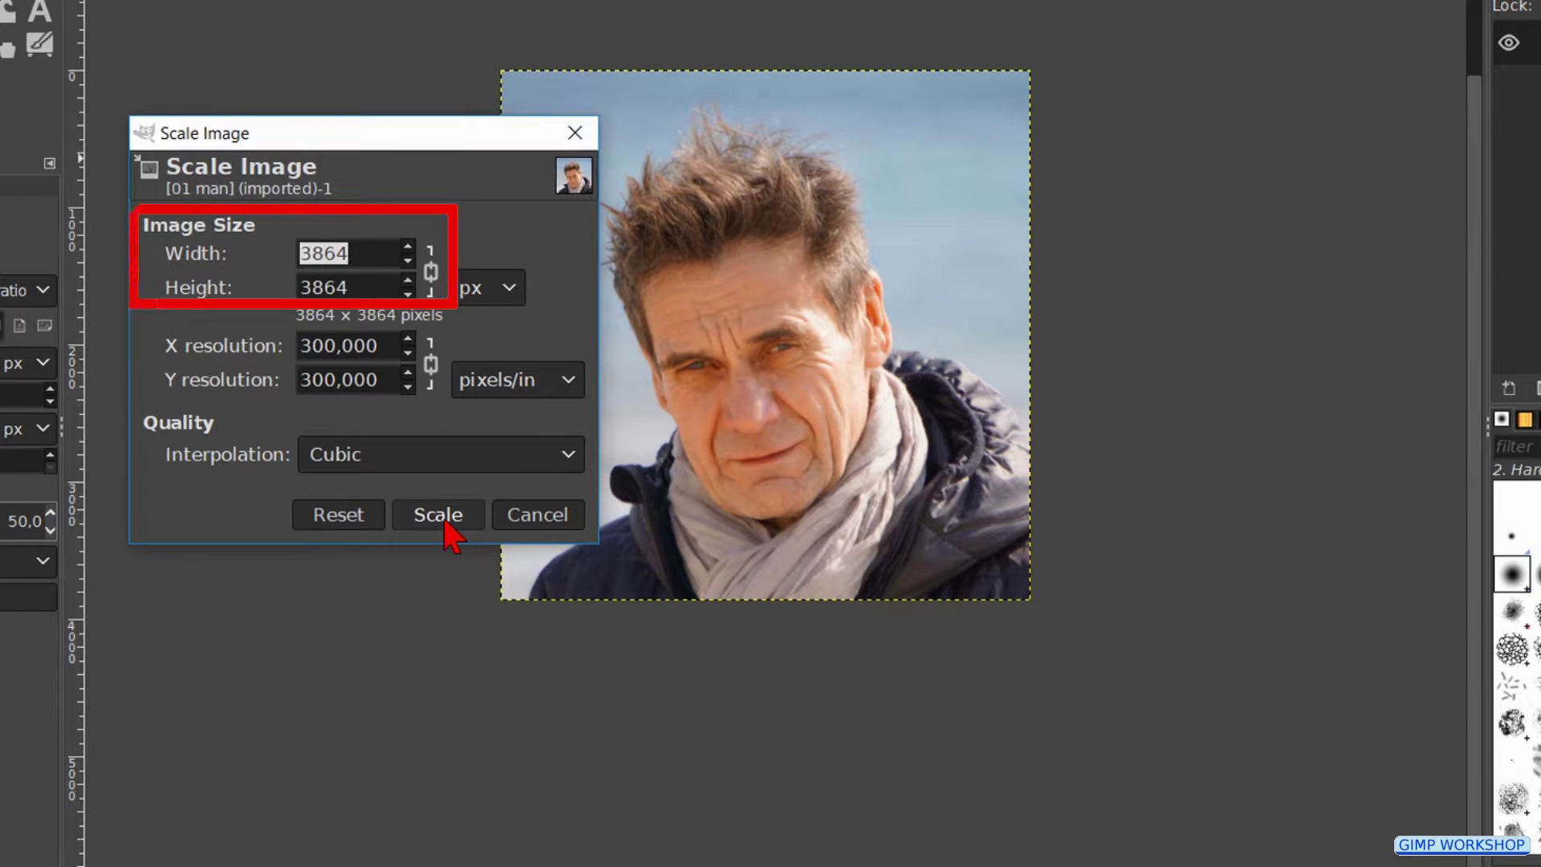
type("1500")
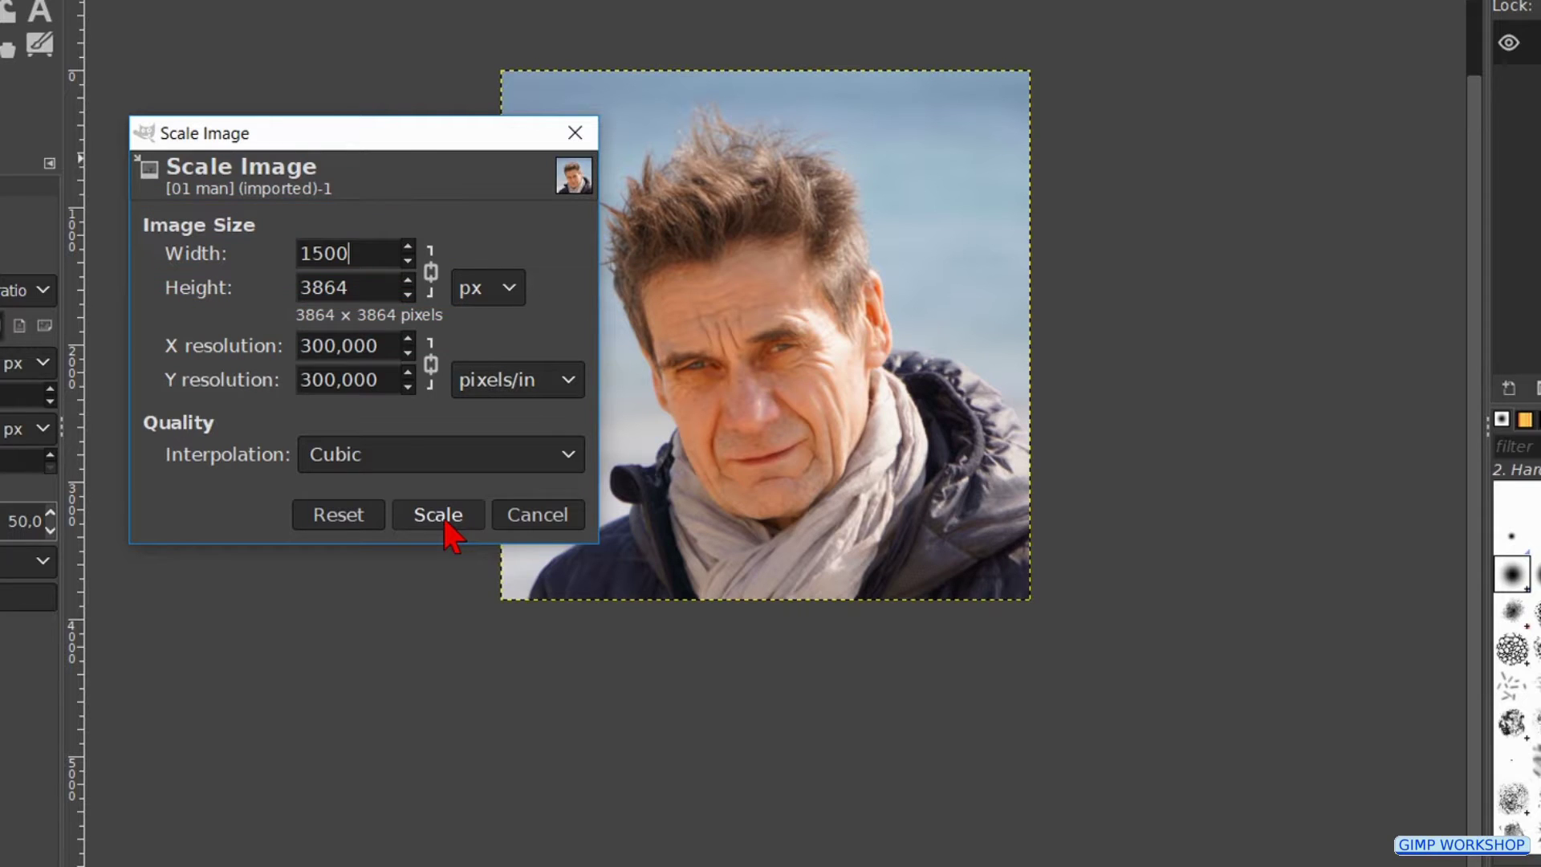
left_click(445, 524)
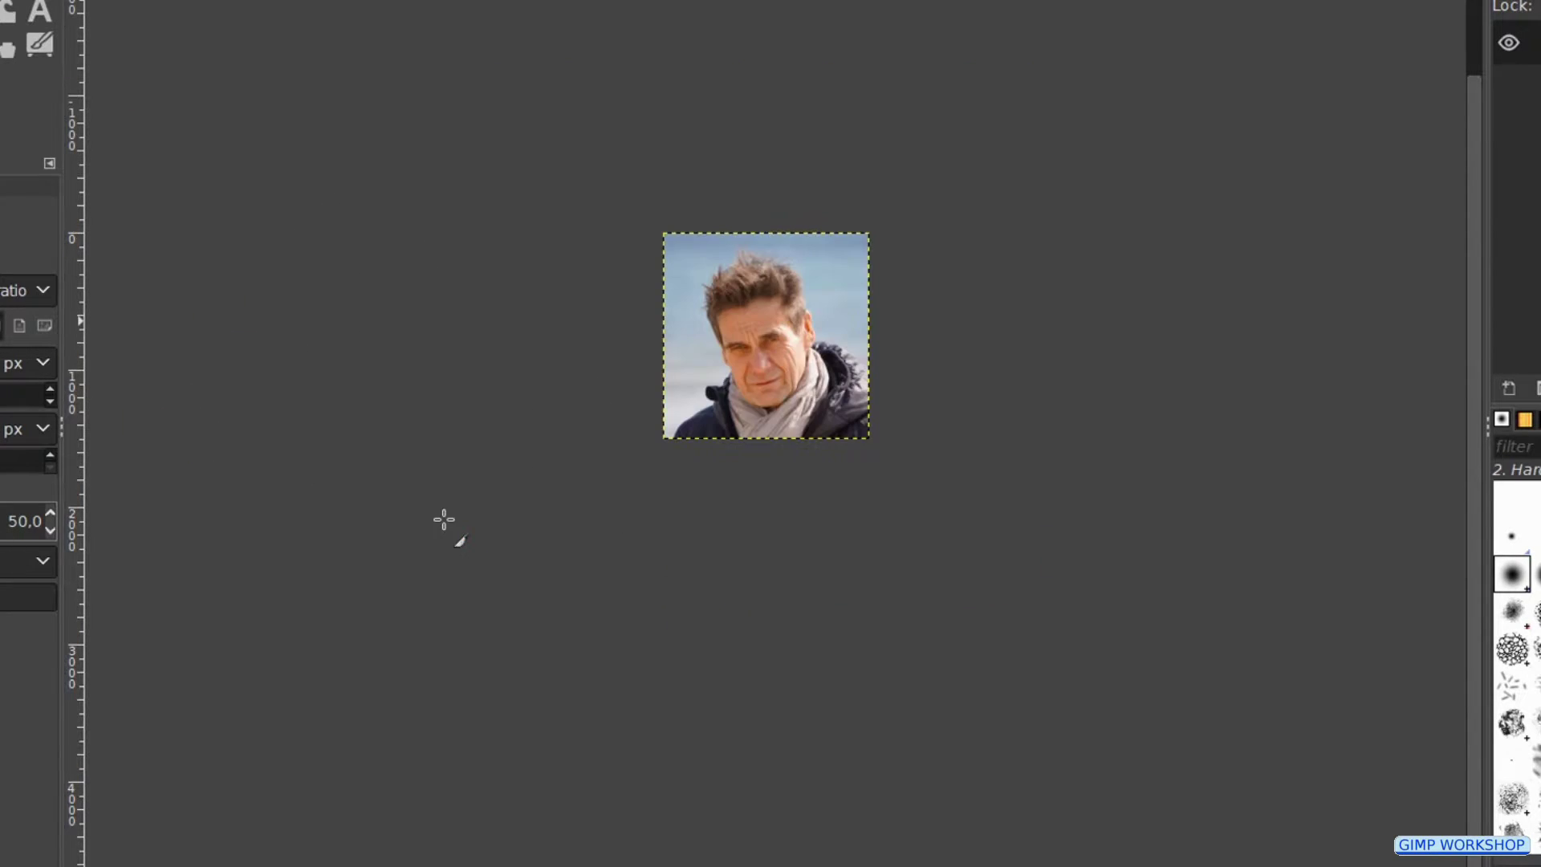
Start the Waterpixels artistic filter on the portrait and set its gradient smoothness to 4.000
right_click(386, 135)
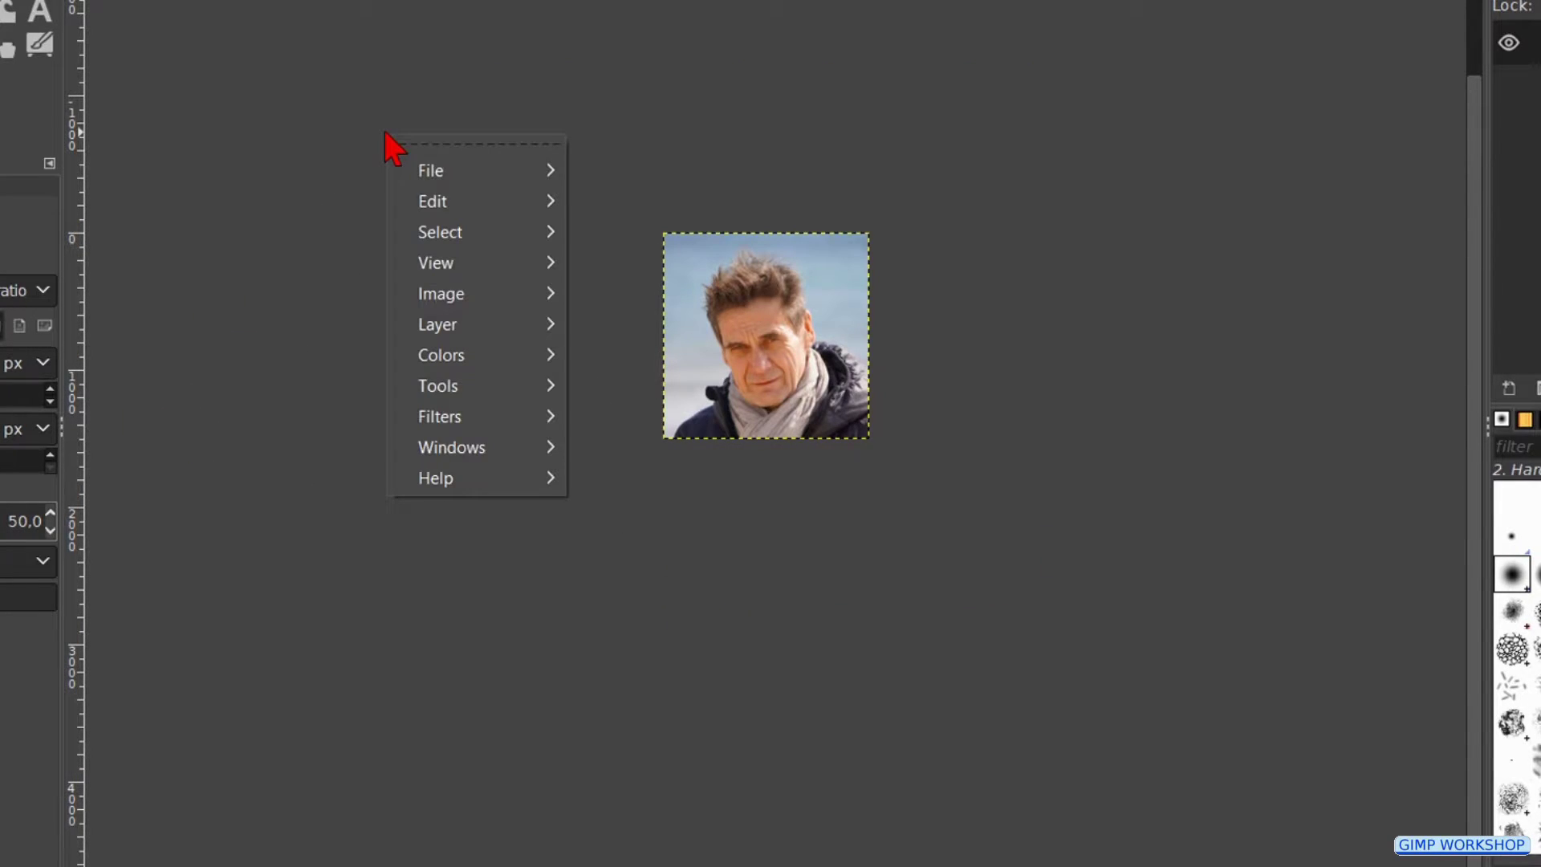
mouse_move(530, 273)
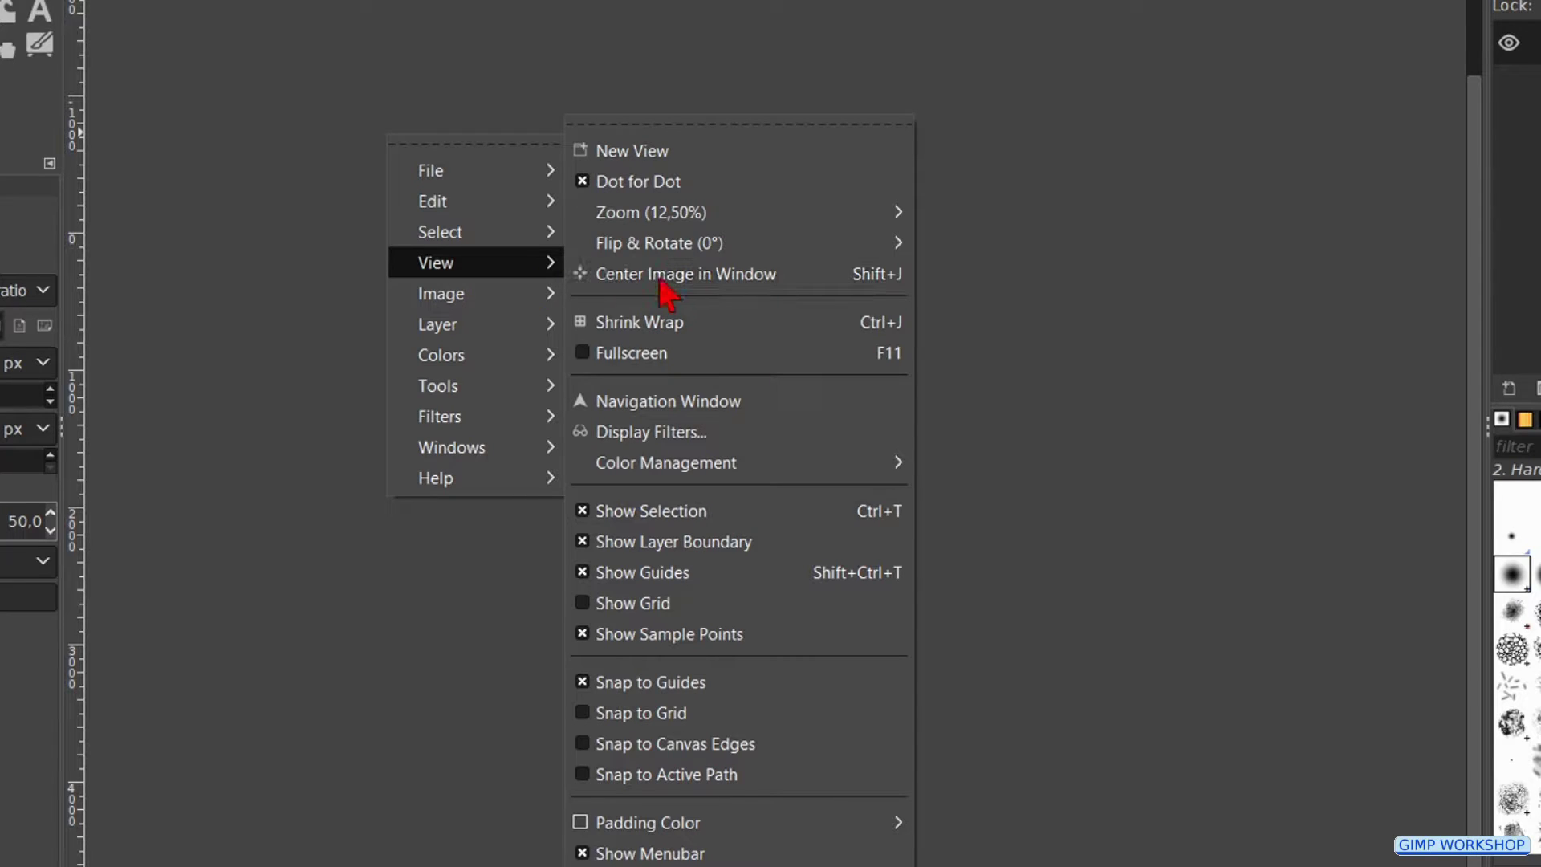
mouse_move(688, 214)
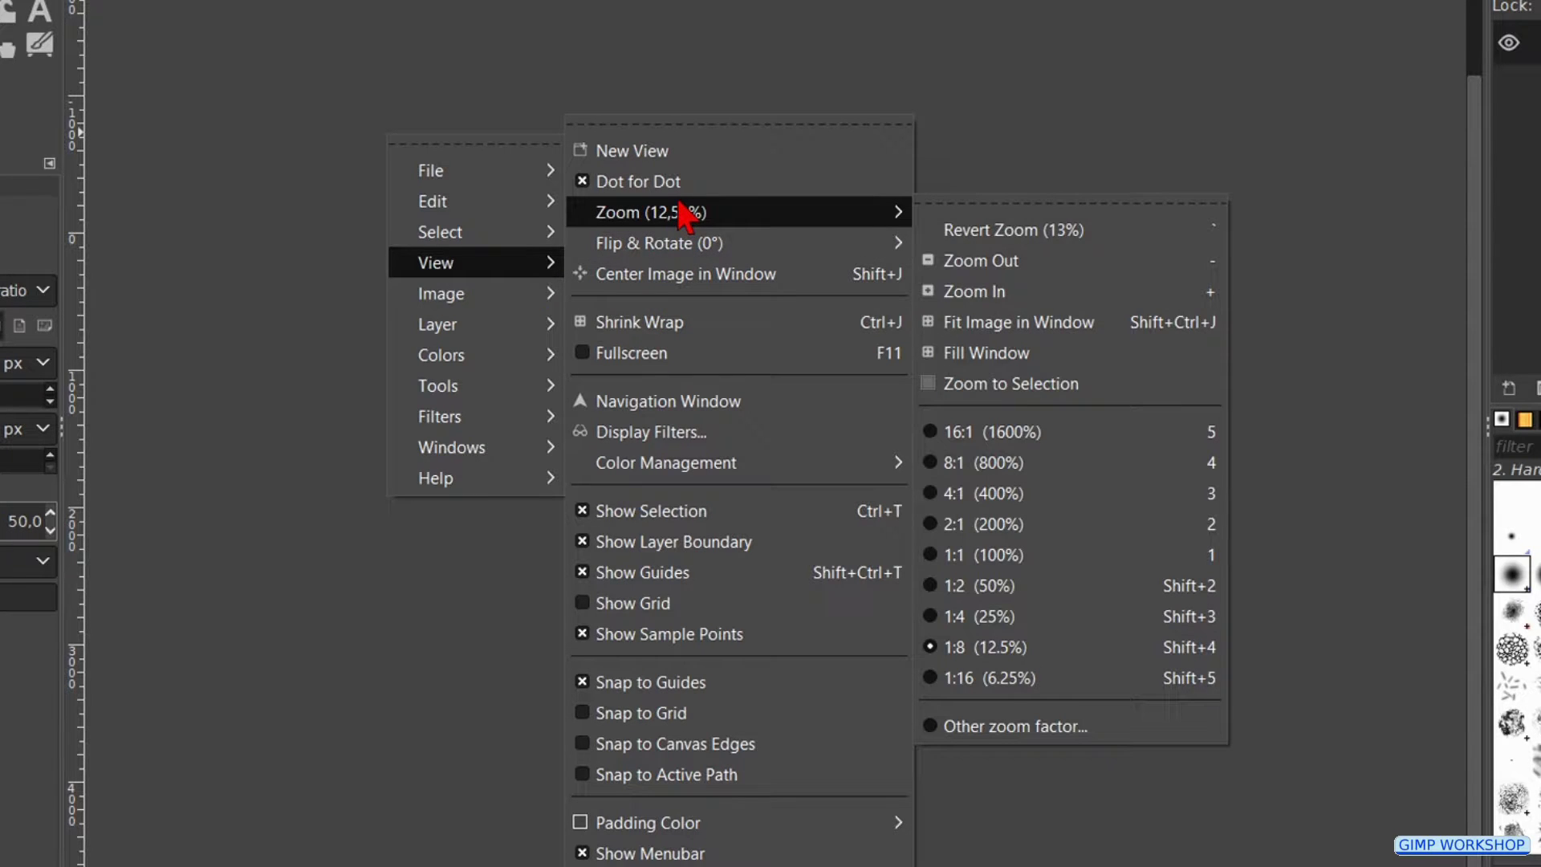
left_click(1015, 328)
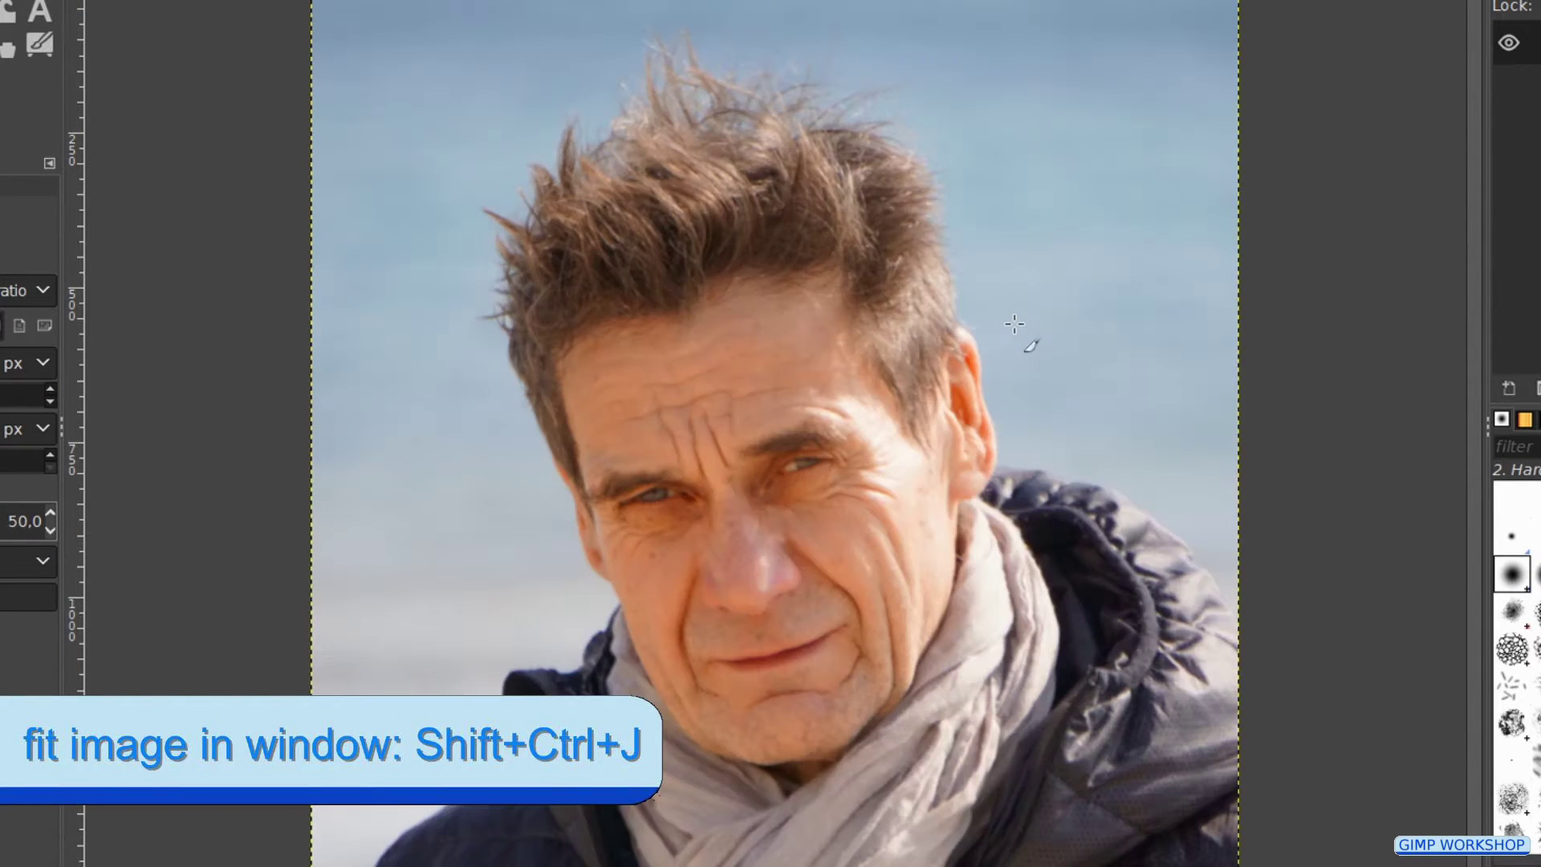
right_click(359, 110)
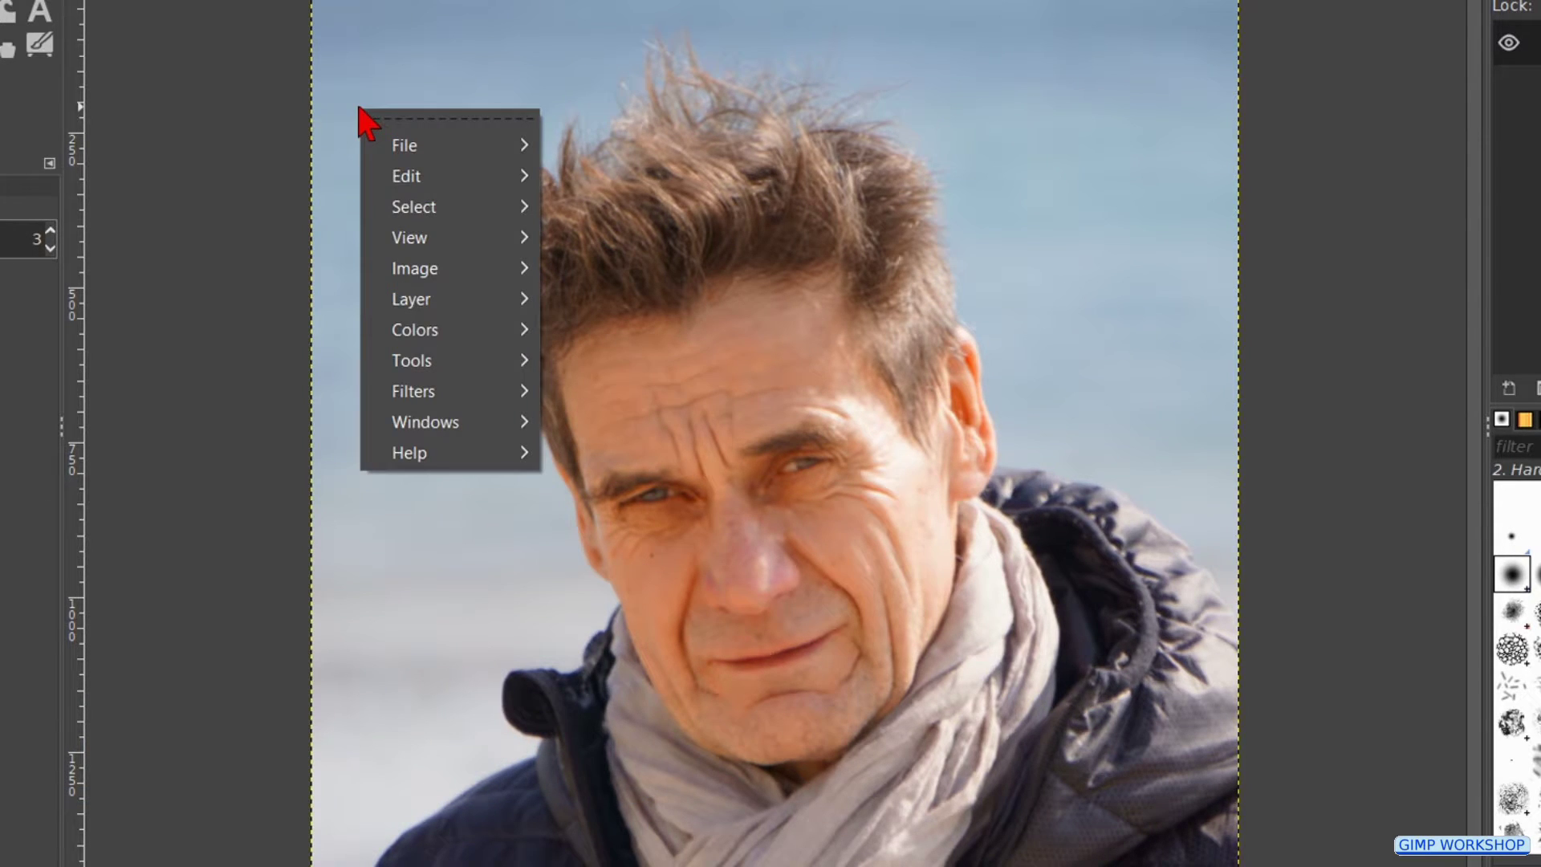
mouse_move(532, 393)
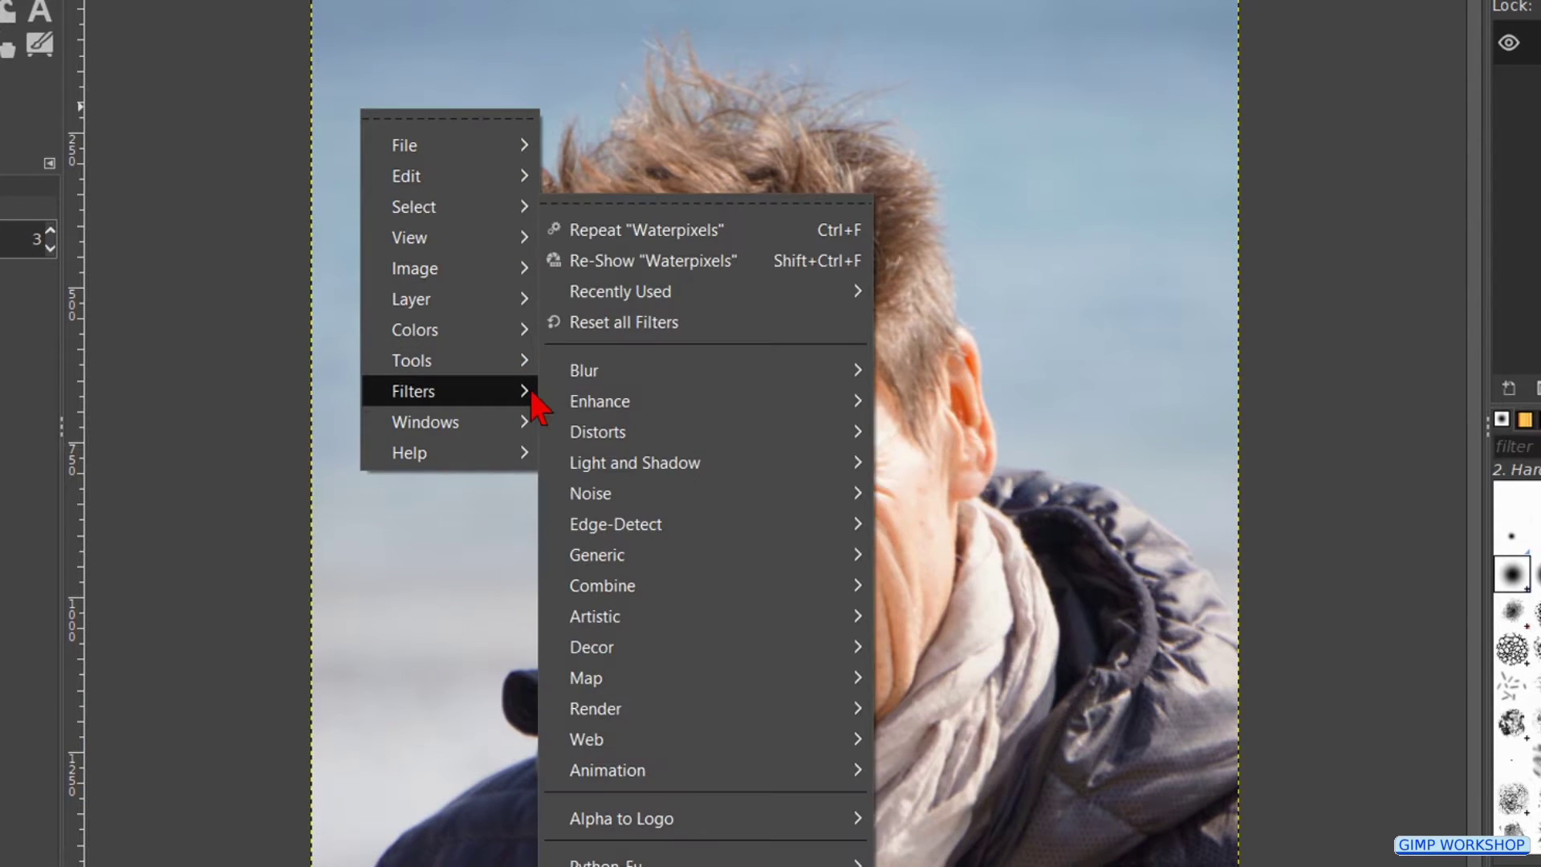
mouse_move(689, 628)
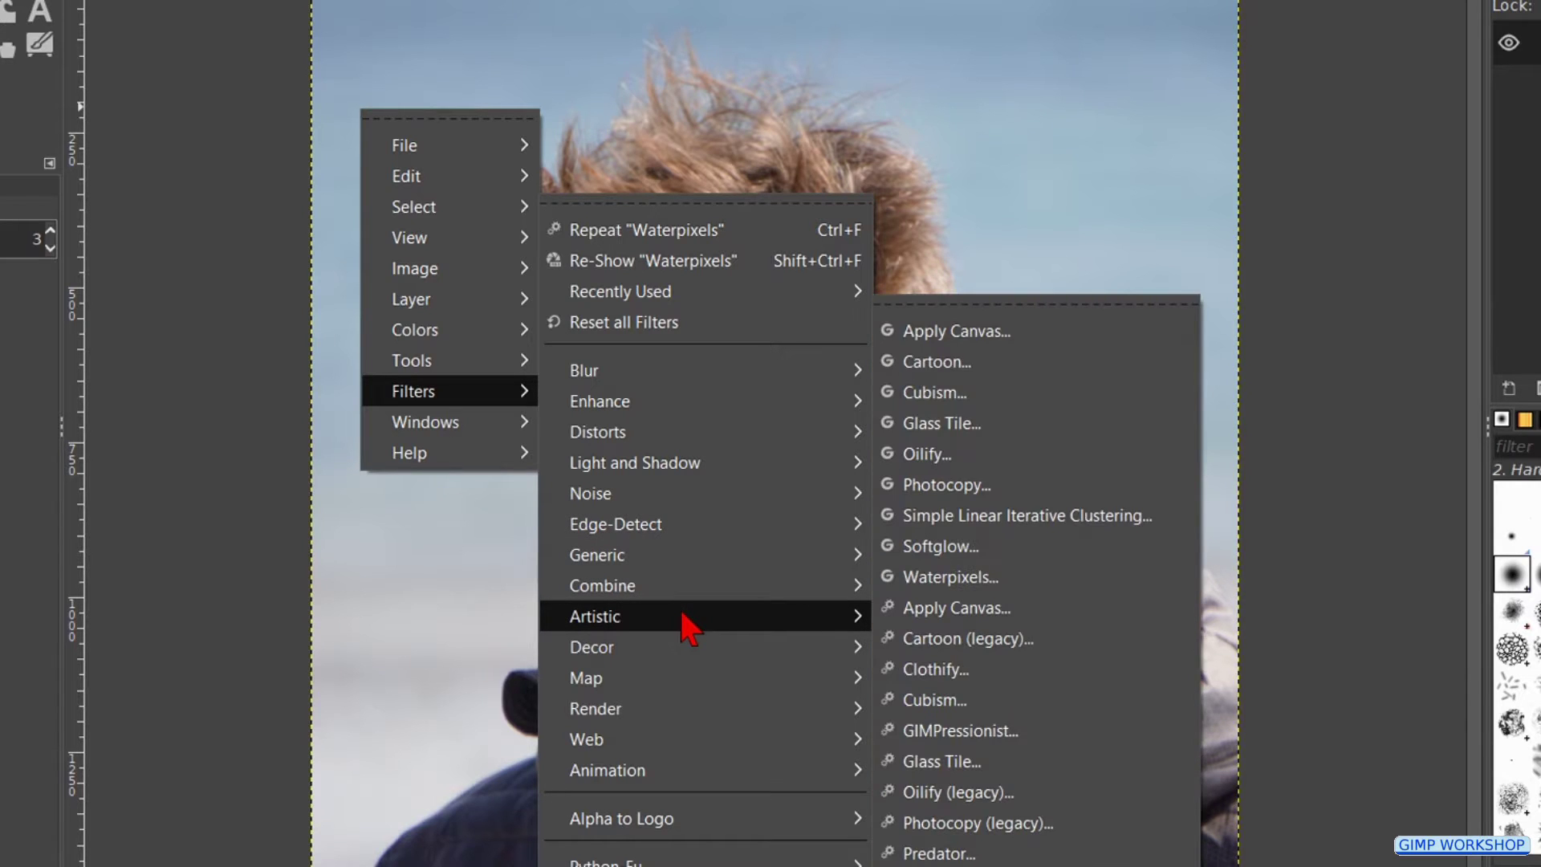
left_click(972, 586)
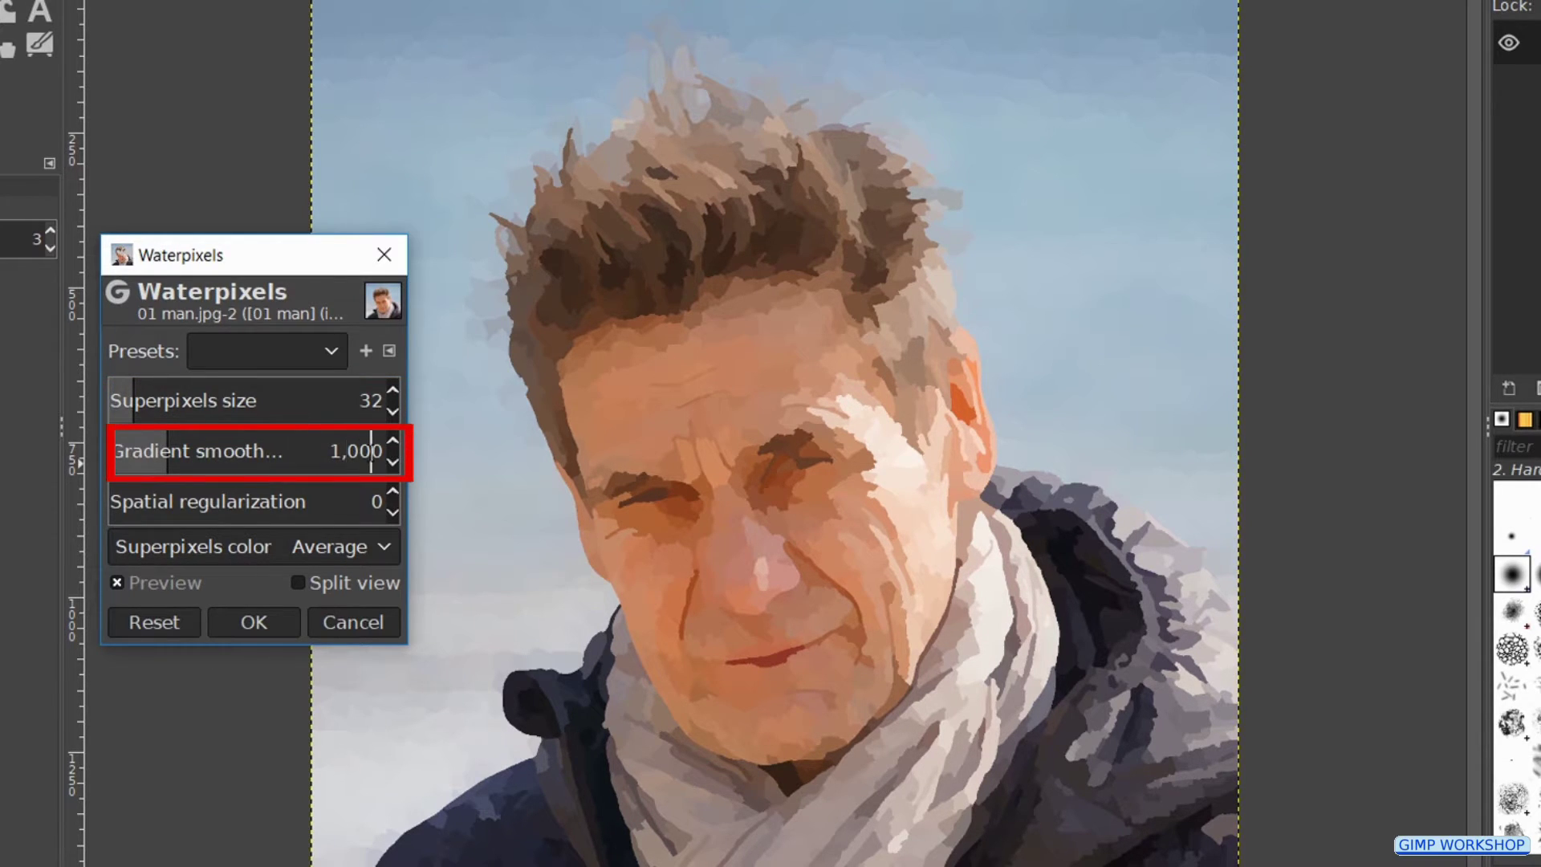
double_click(370, 454)
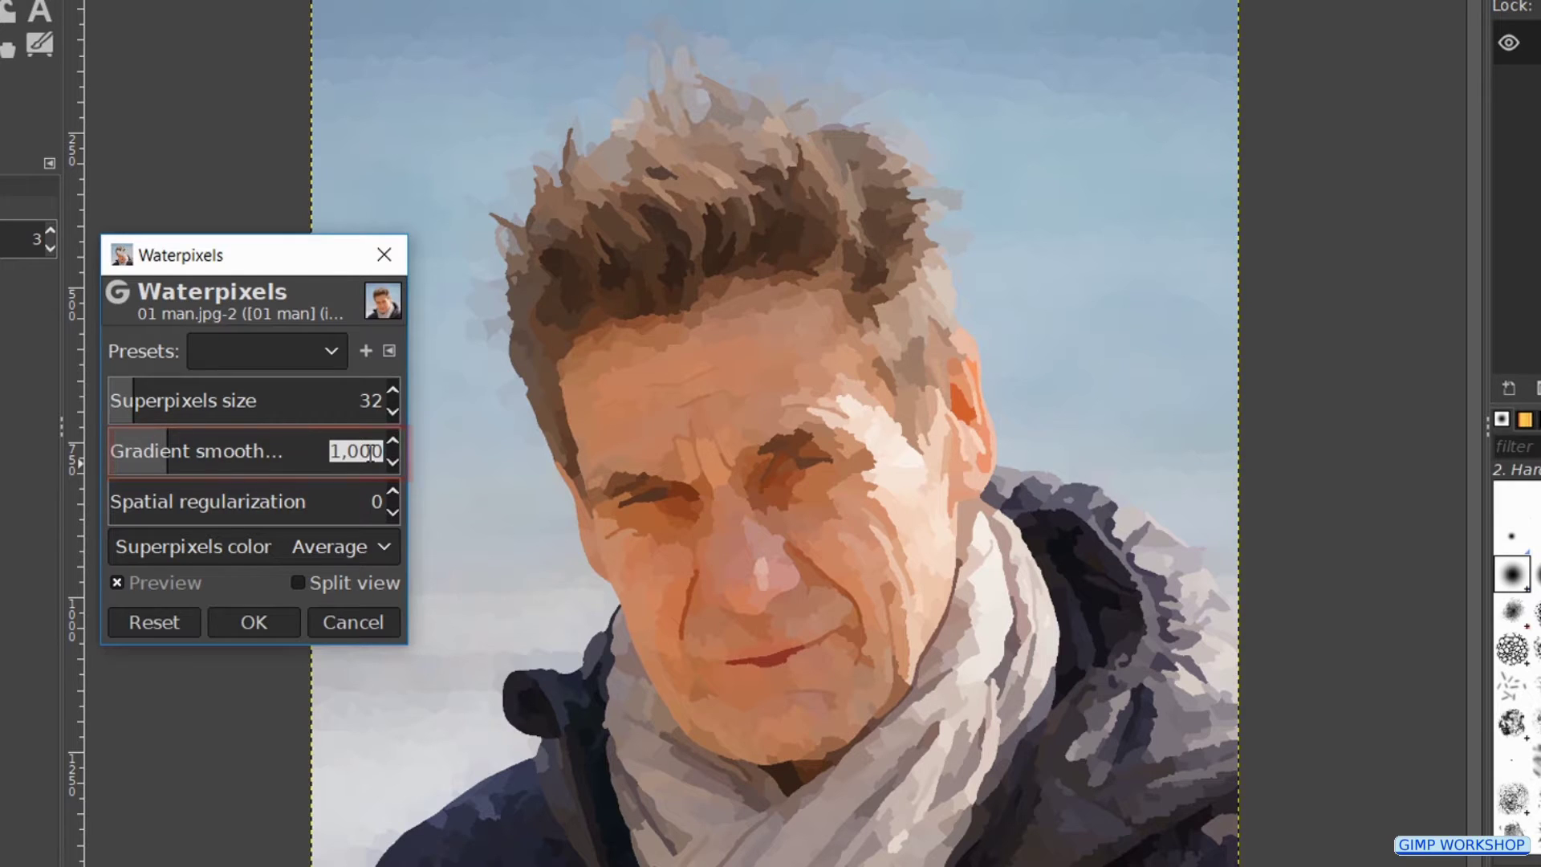
type("4,000")
key("Return")
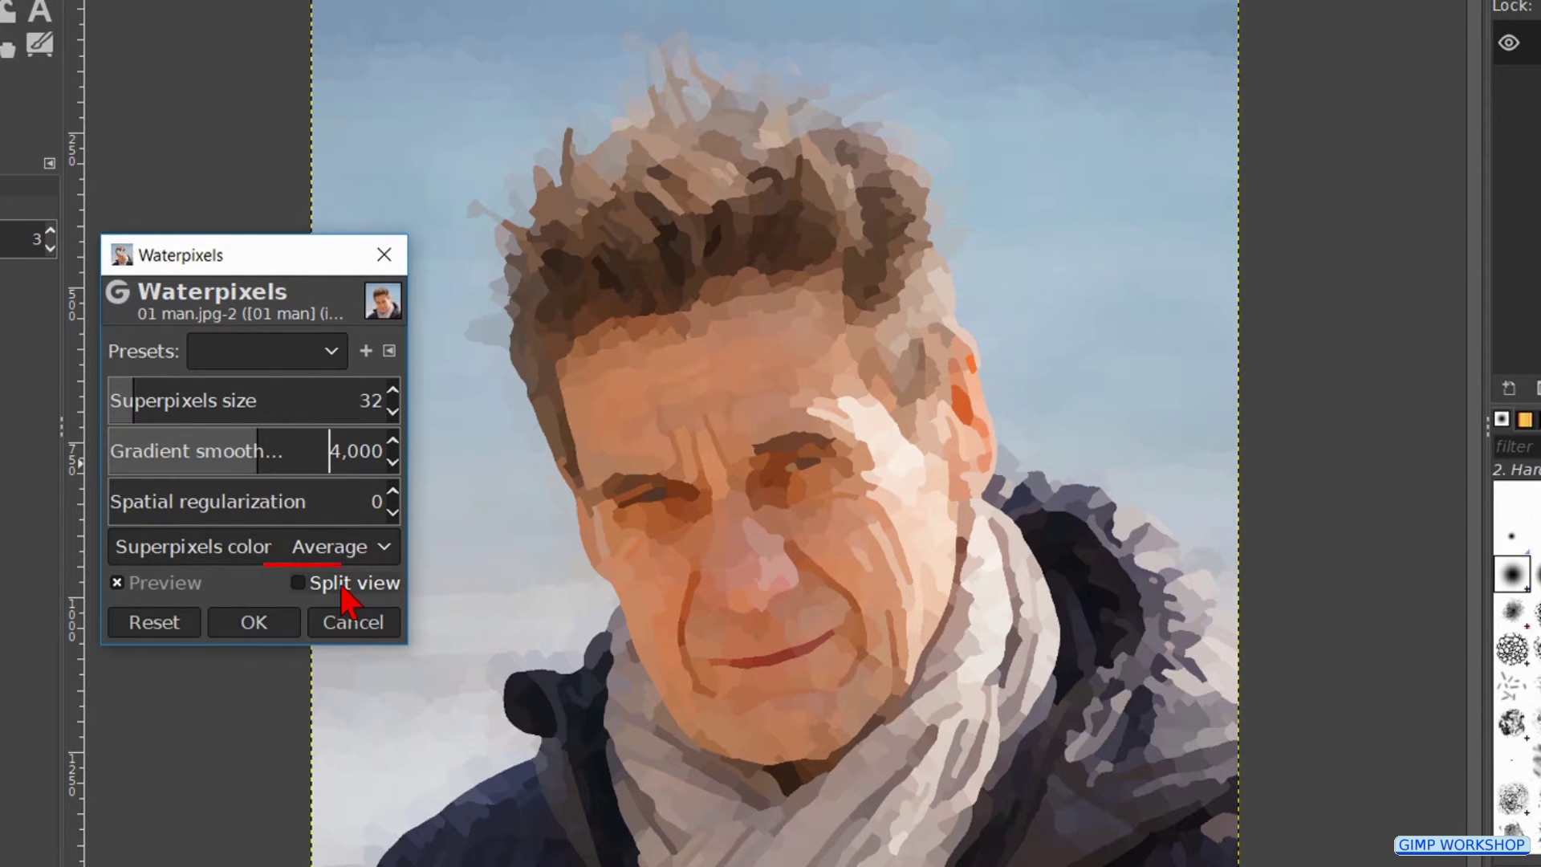
Compare the Waterpixels effect with the original in vertical and horizontal split views, and apply the filter to the whole image
left_click(299, 583)
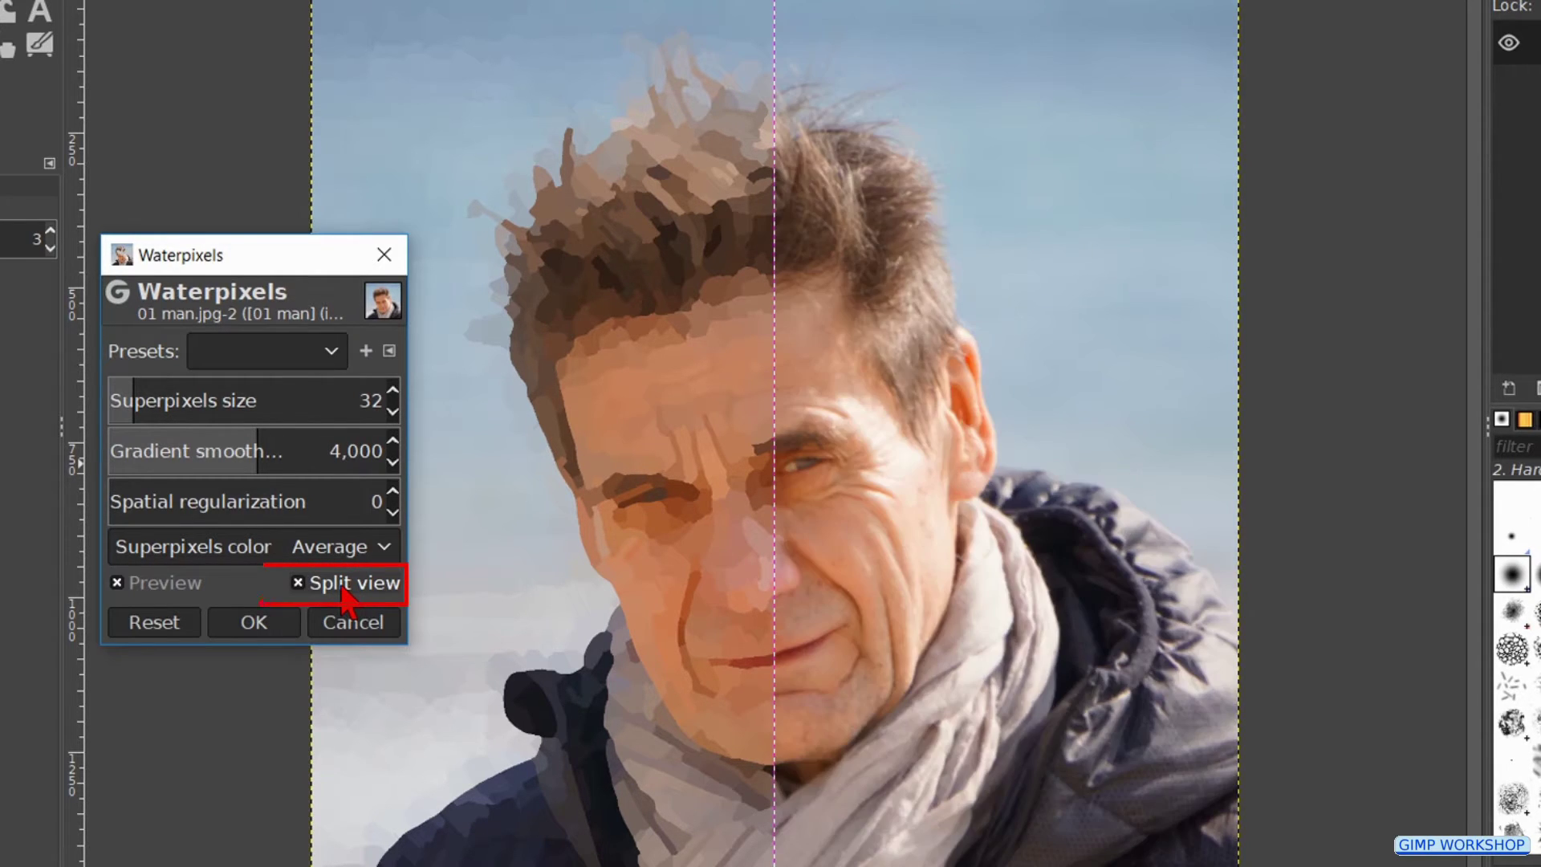
left_click(775, 390, "ctrl")
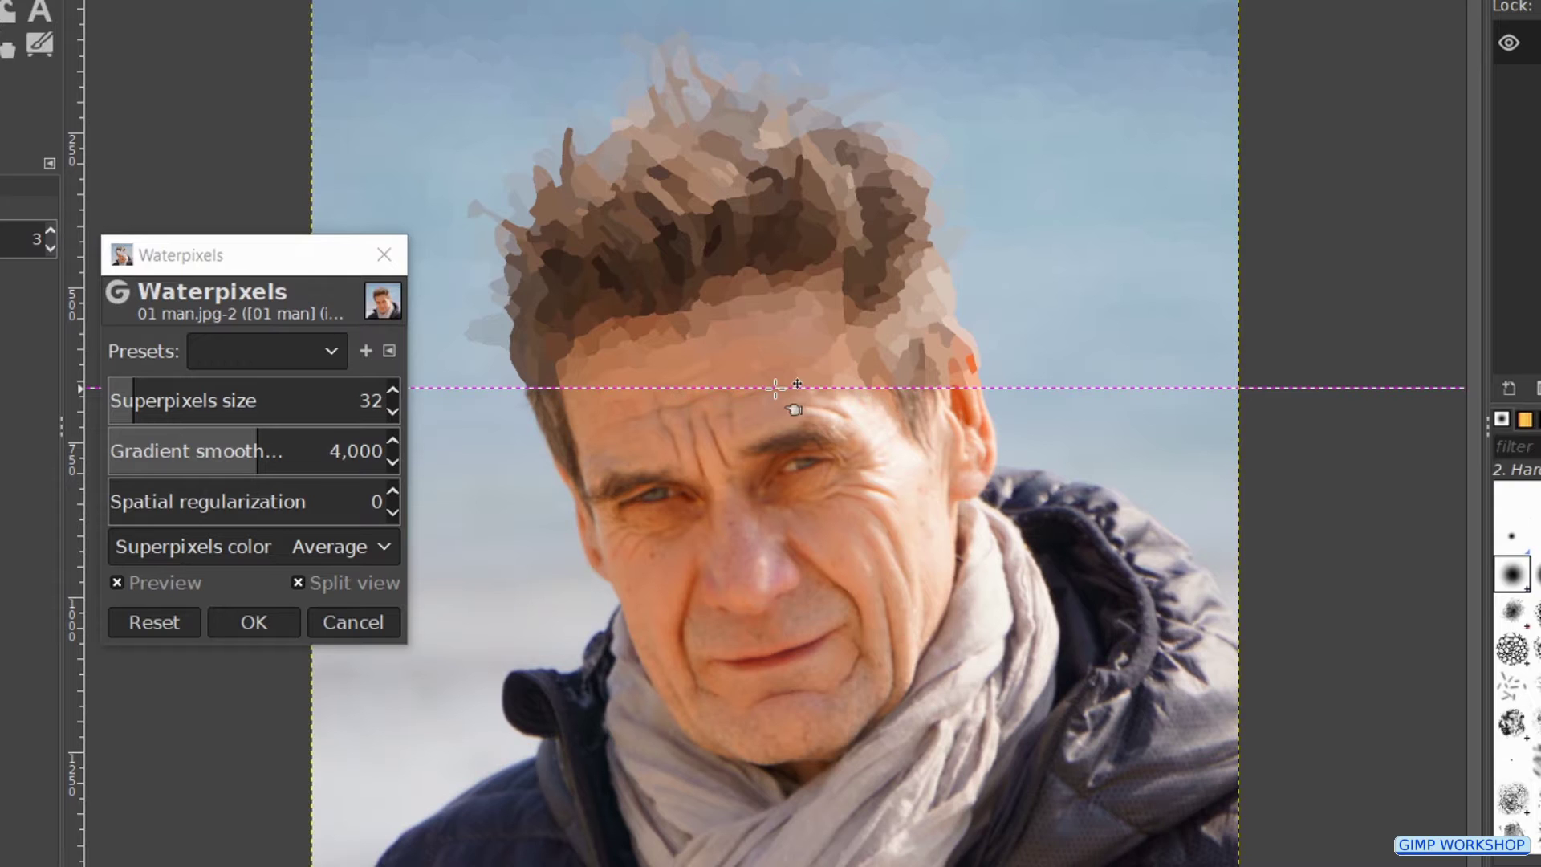
left_click(775, 389, "ctrl")
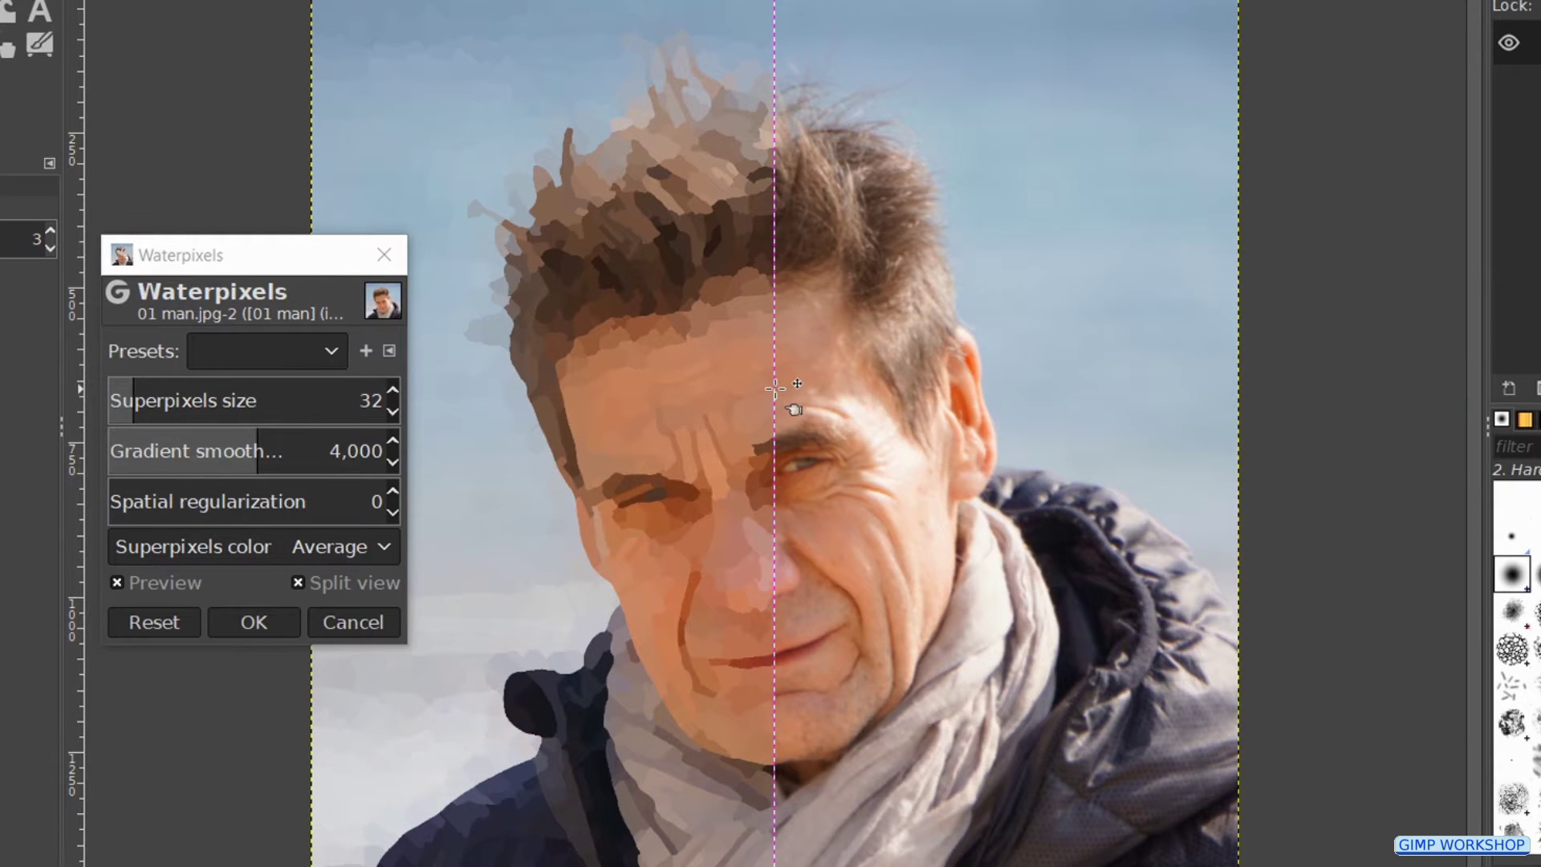
left_click(373, 588)
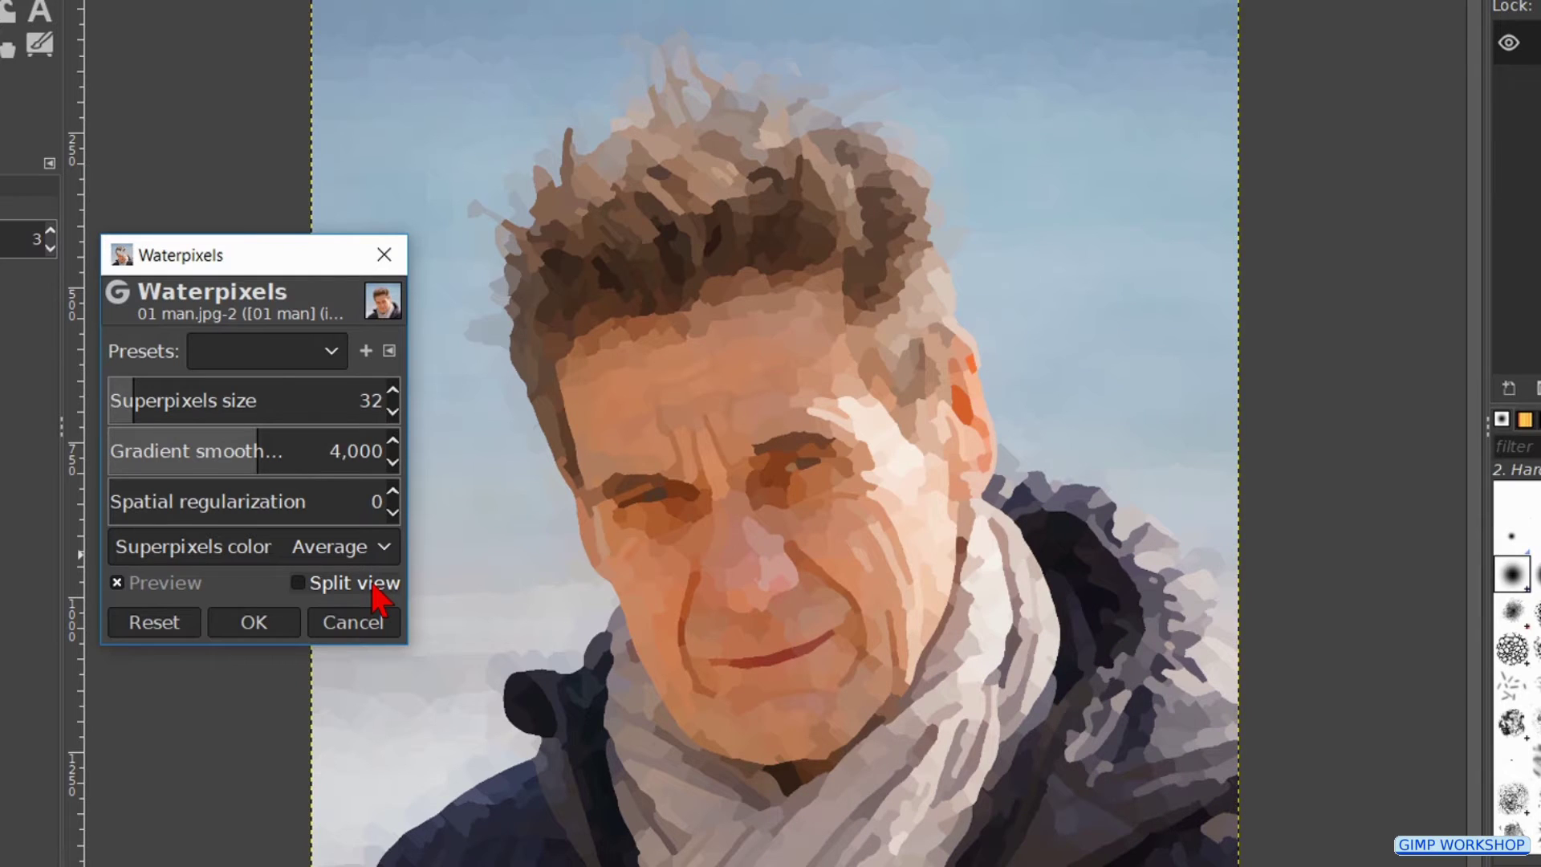
left_click(254, 622)
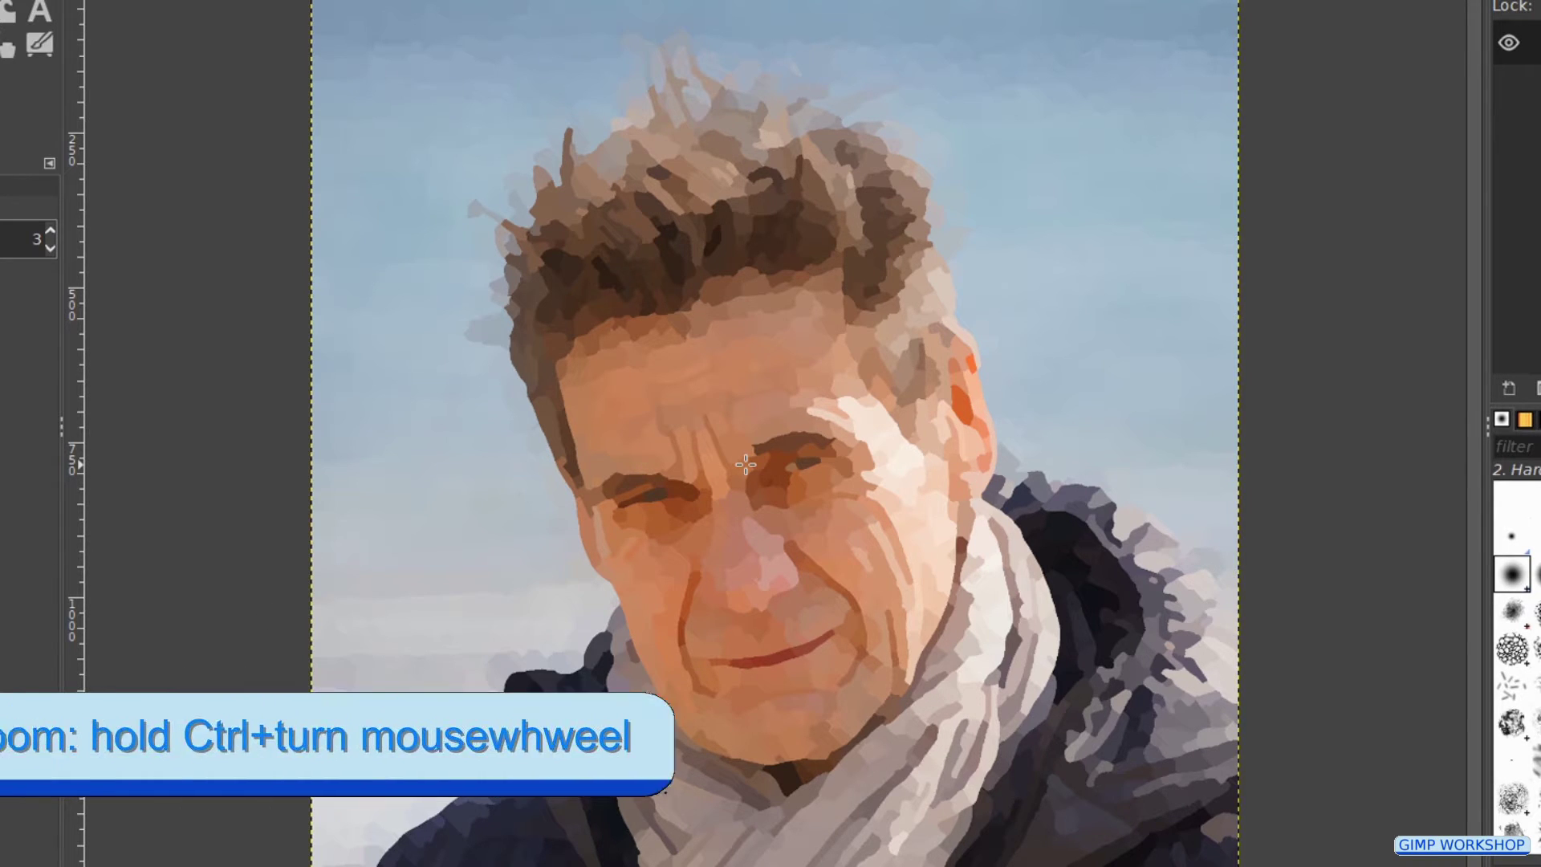
Examine the Waterpixels colour patches around the eyes up close and return to the whole image
scroll(746, 464, "up", 1, "ctrl")
scroll(746, 464, "up", 1, "ctrl")
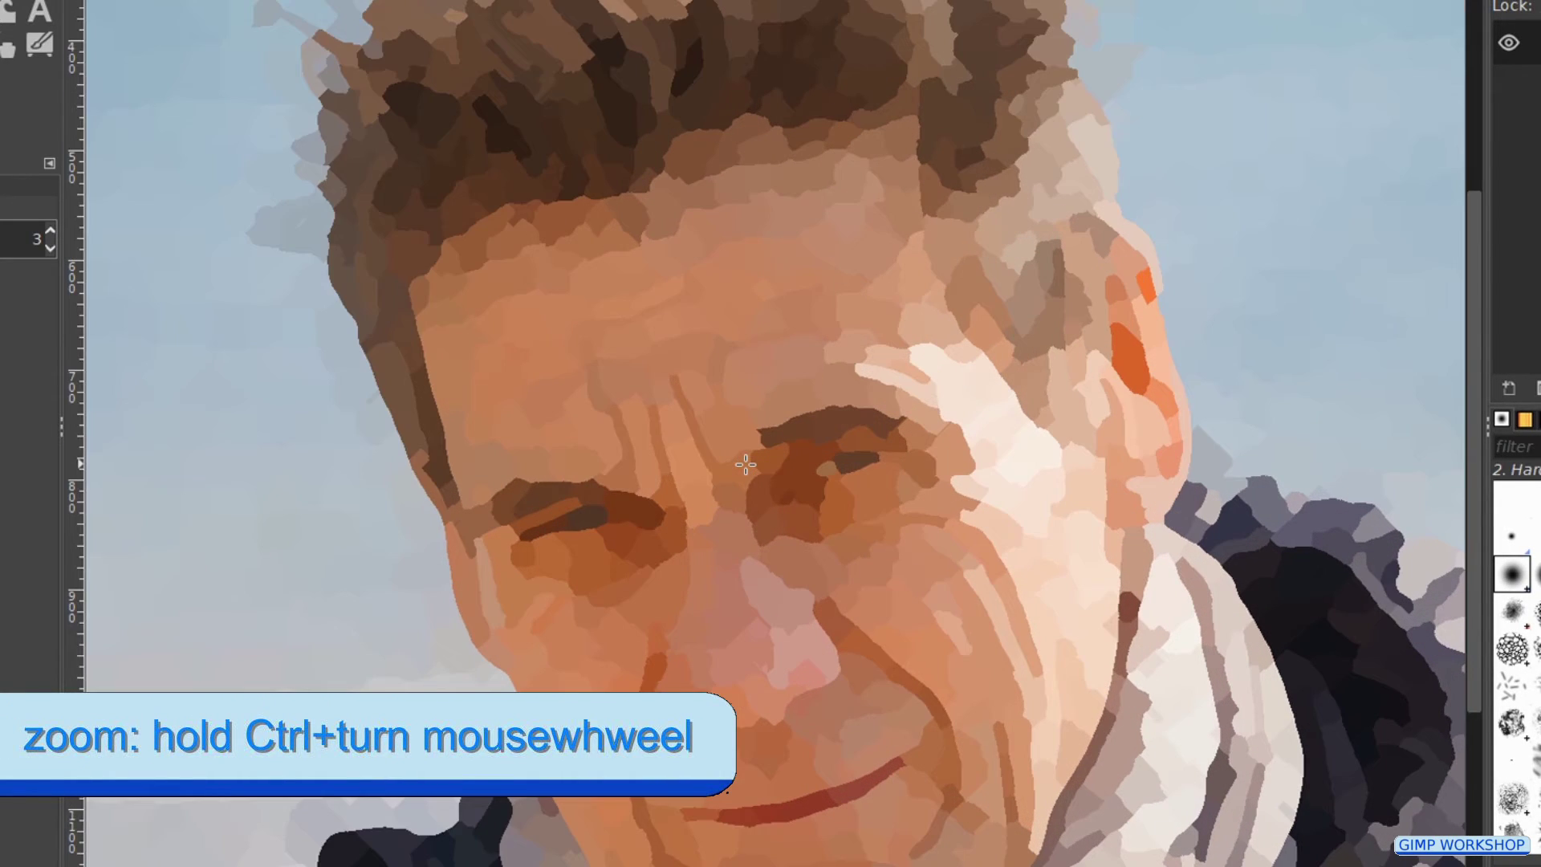
scroll(746, 464, "up", 1, "ctrl")
scroll(746, 464, "up", 1)
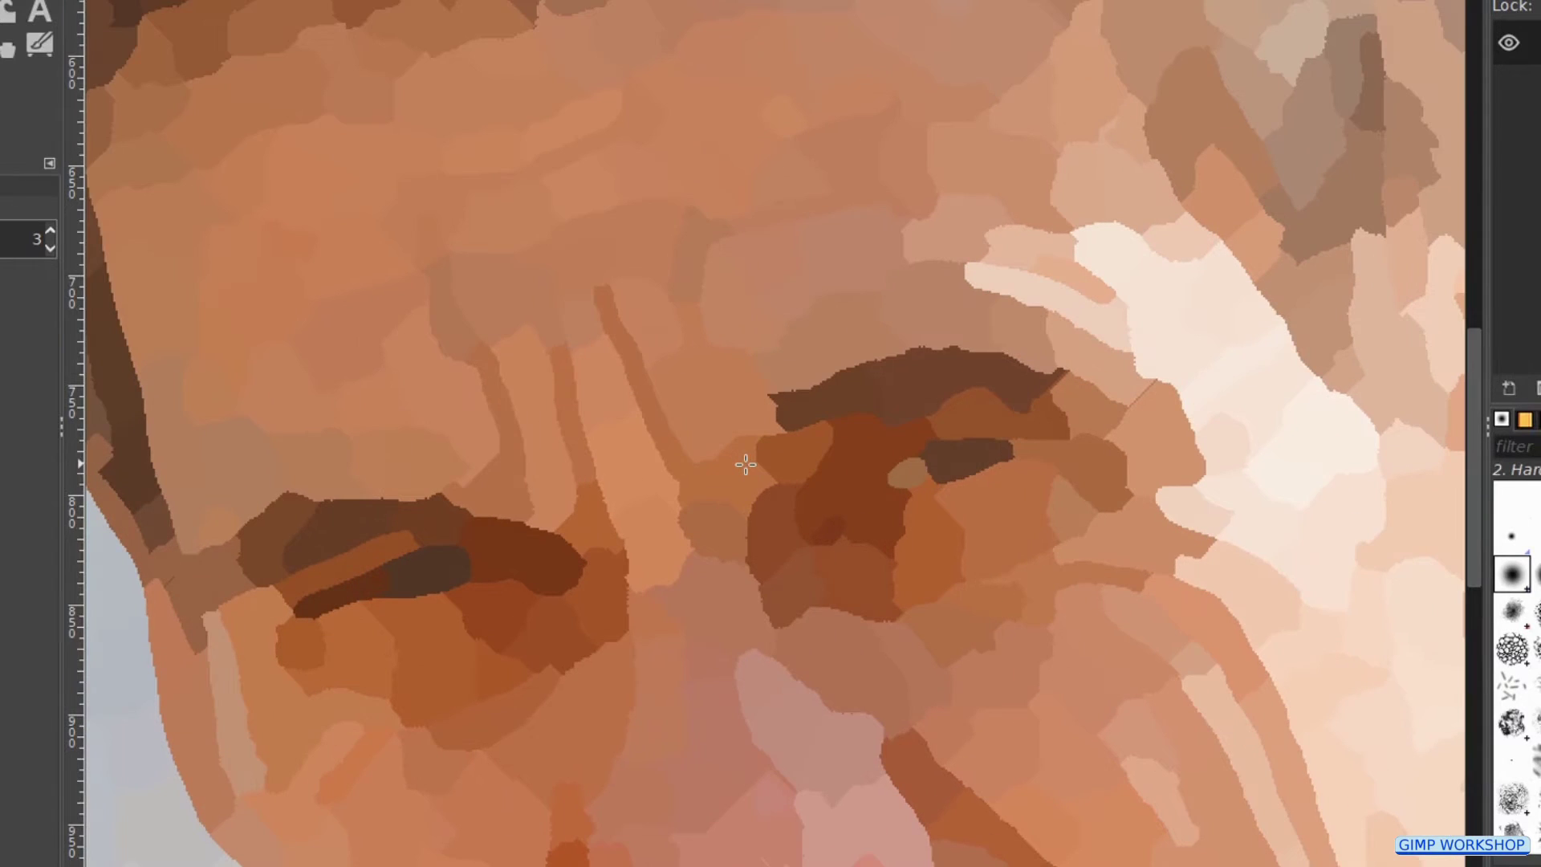
scroll(746, 464, "up", 1, "ctrl")
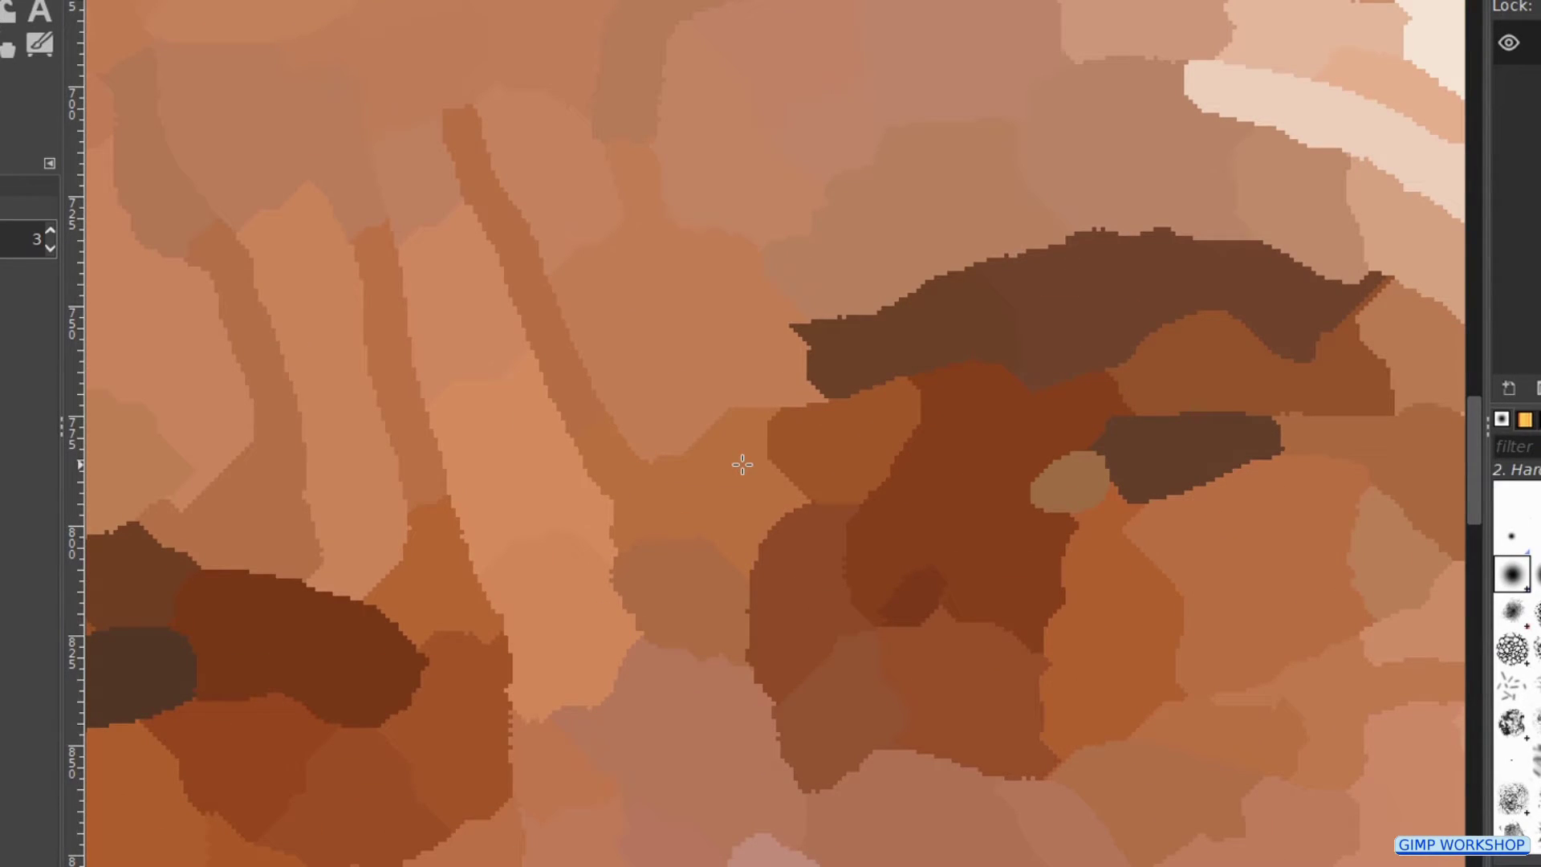
right_click(363, 108)
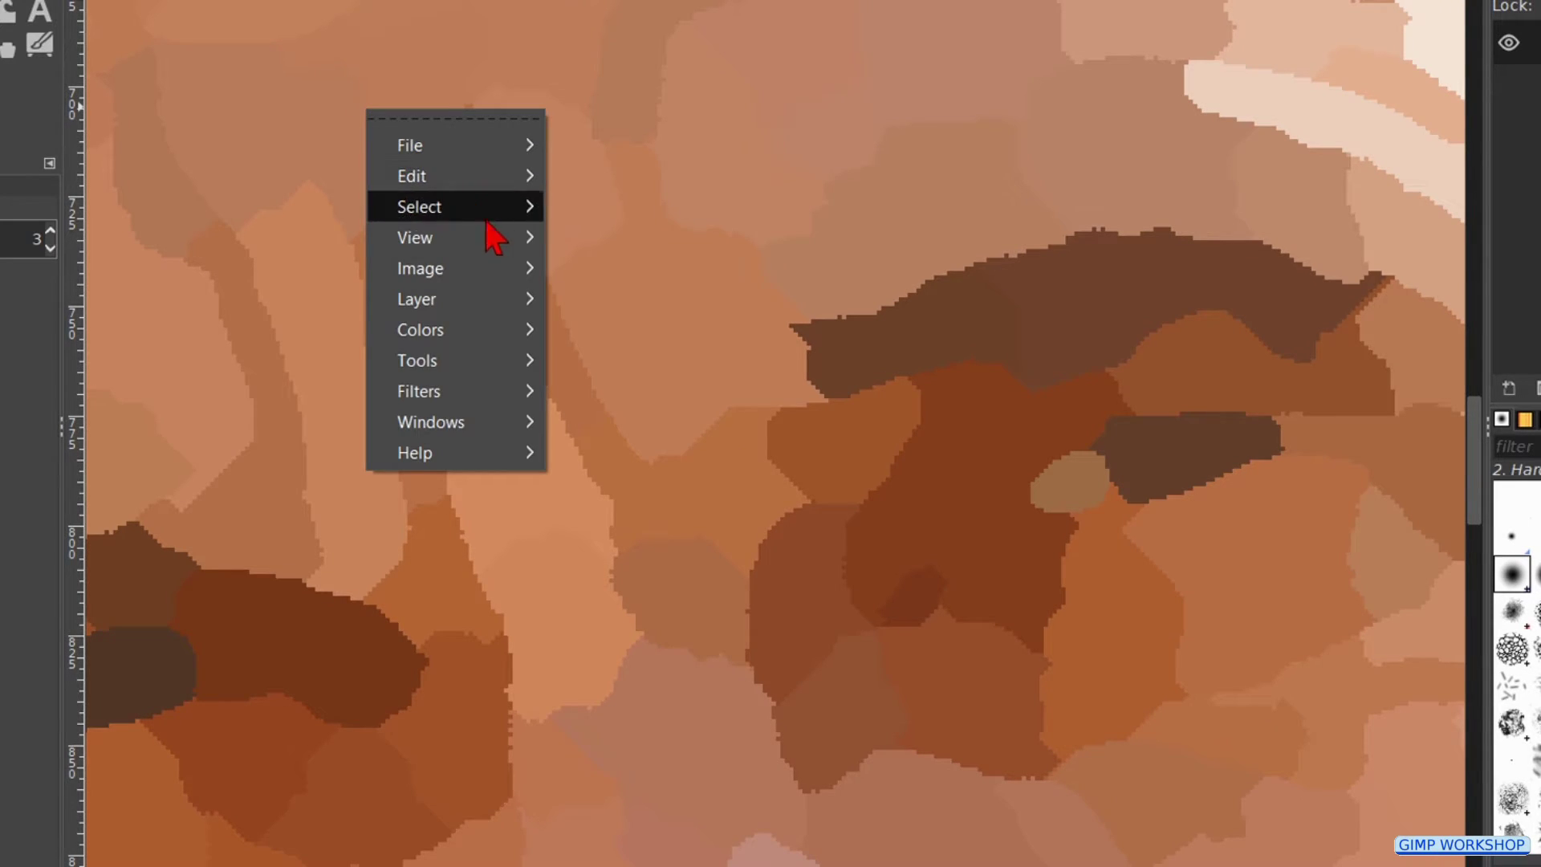
mouse_move(506, 239)
mouse_move(653, 215)
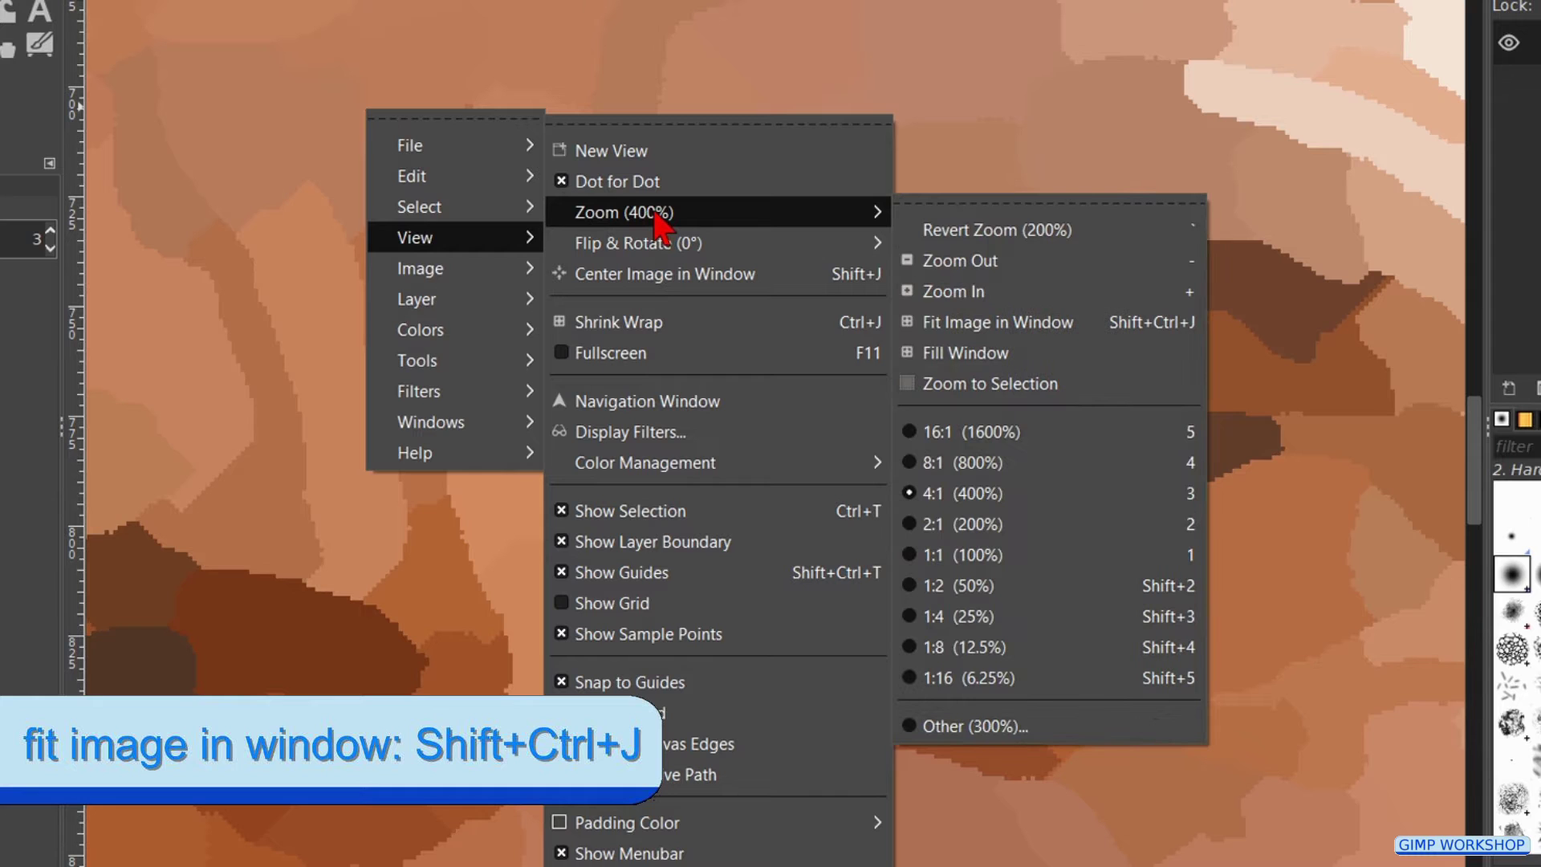
left_click(978, 324)
Apply the artistic Cartoon filter to the portrait with a mask radius of 5.000
right_click(356, 112)
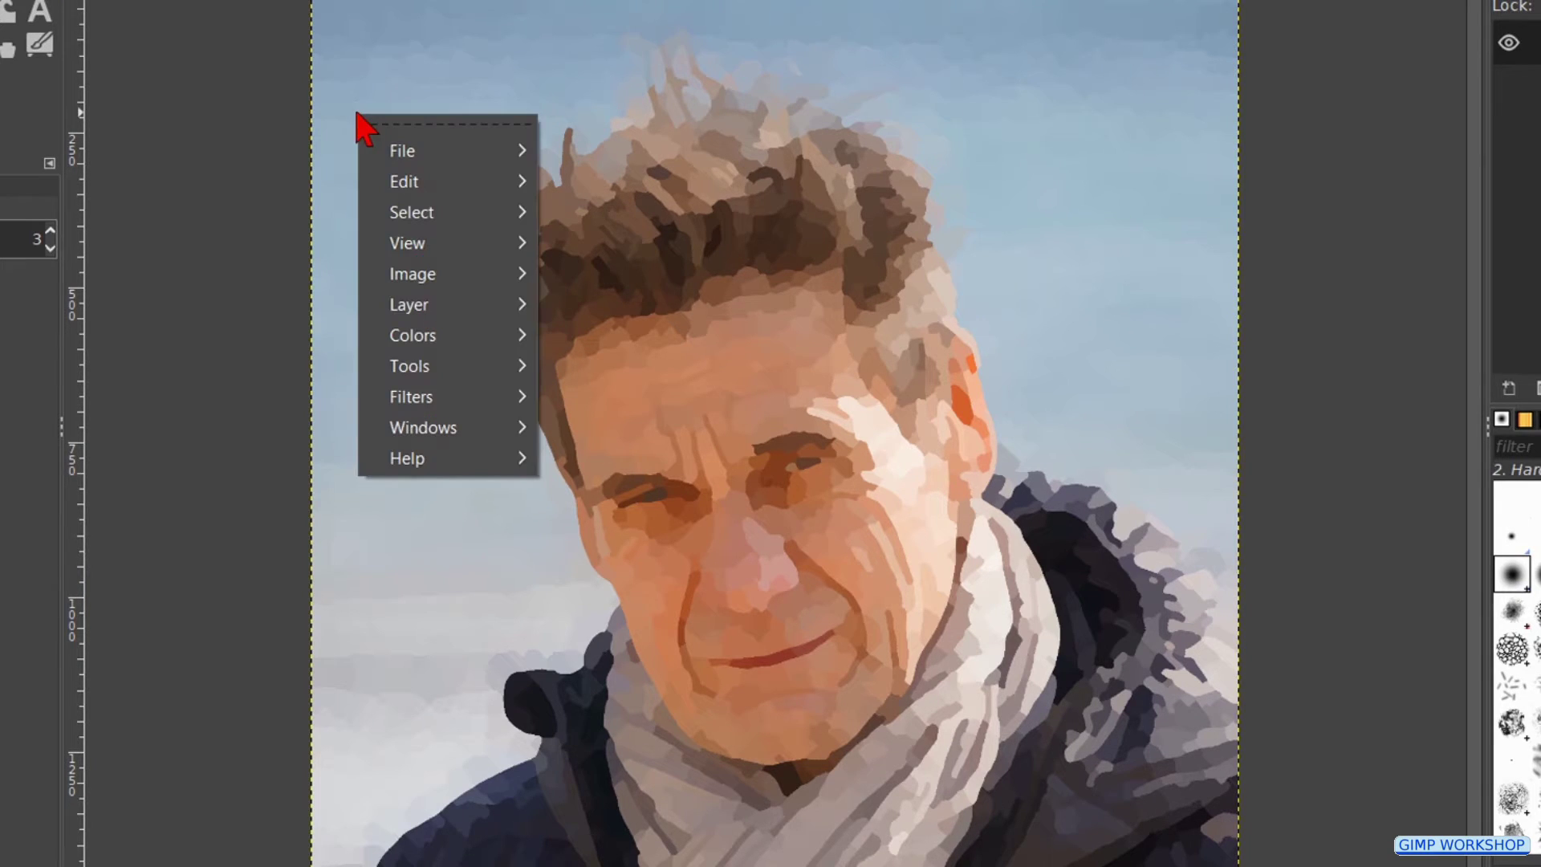
mouse_move(506, 399)
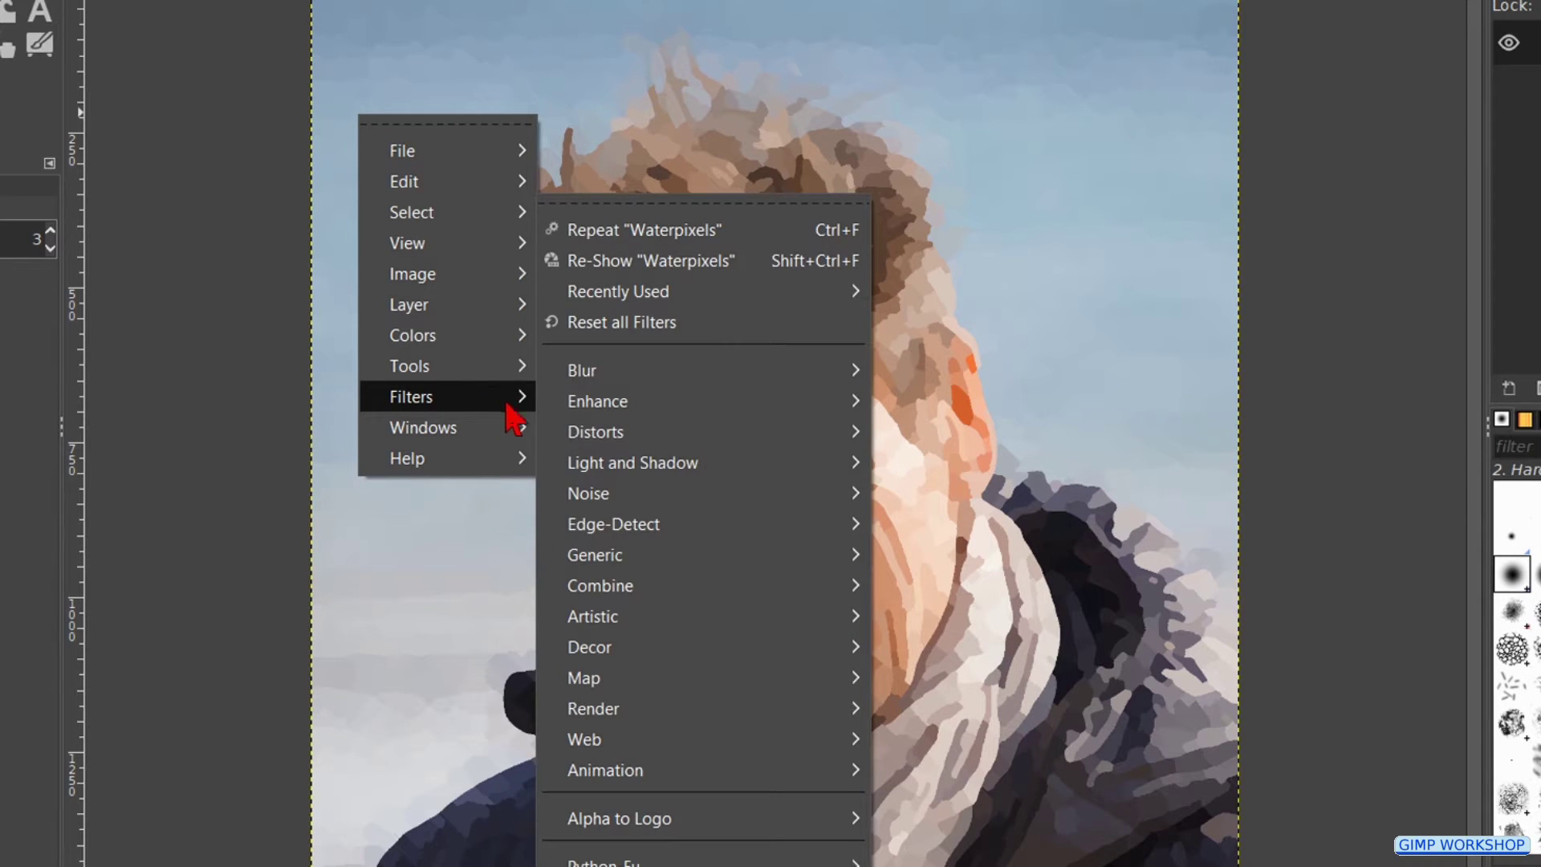
mouse_move(745, 620)
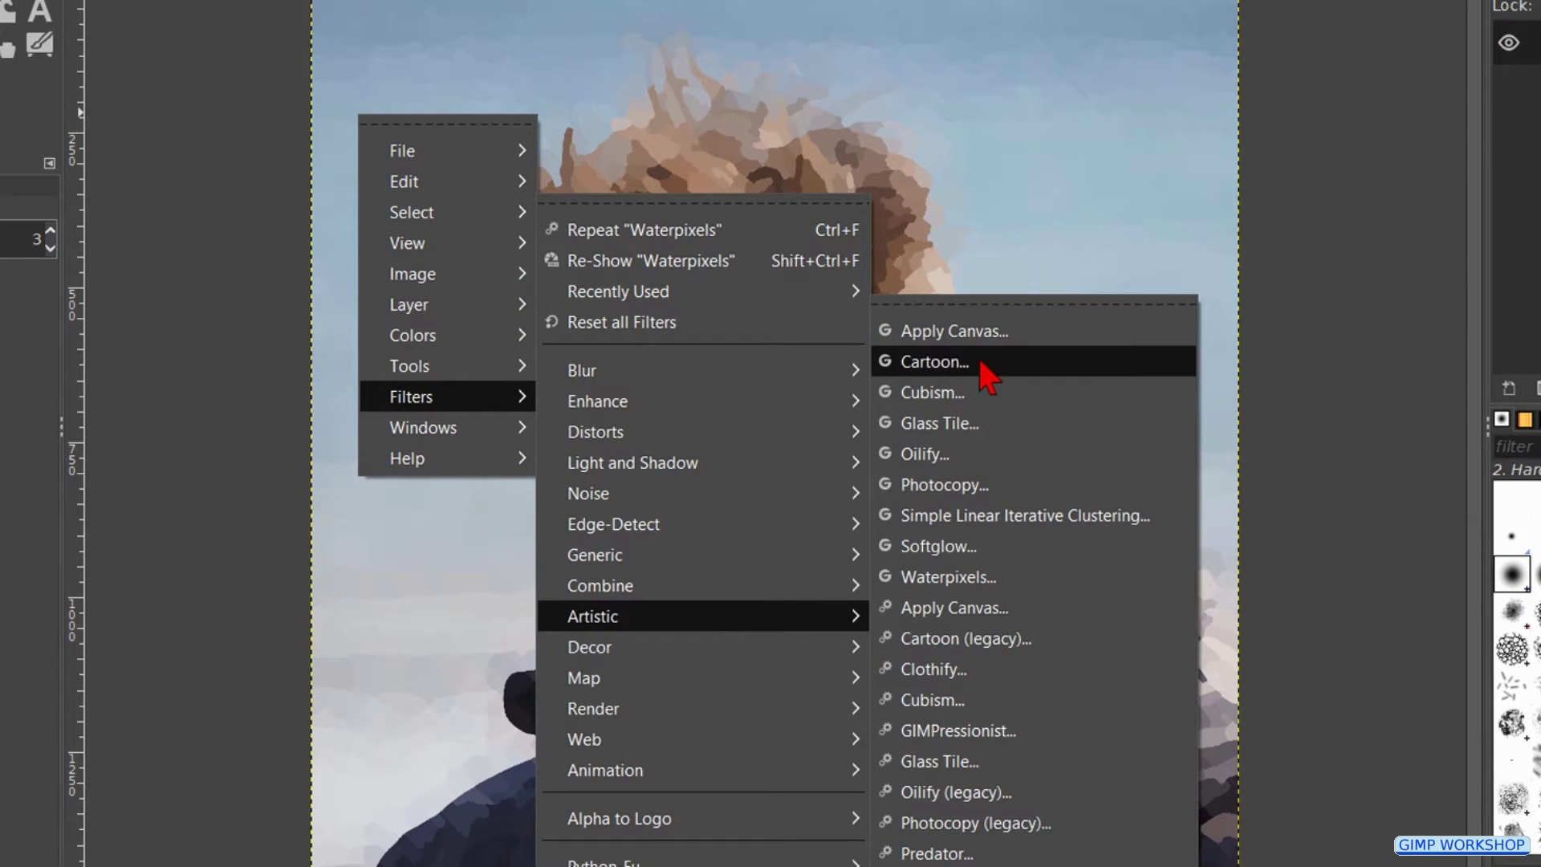
left_click(936, 362)
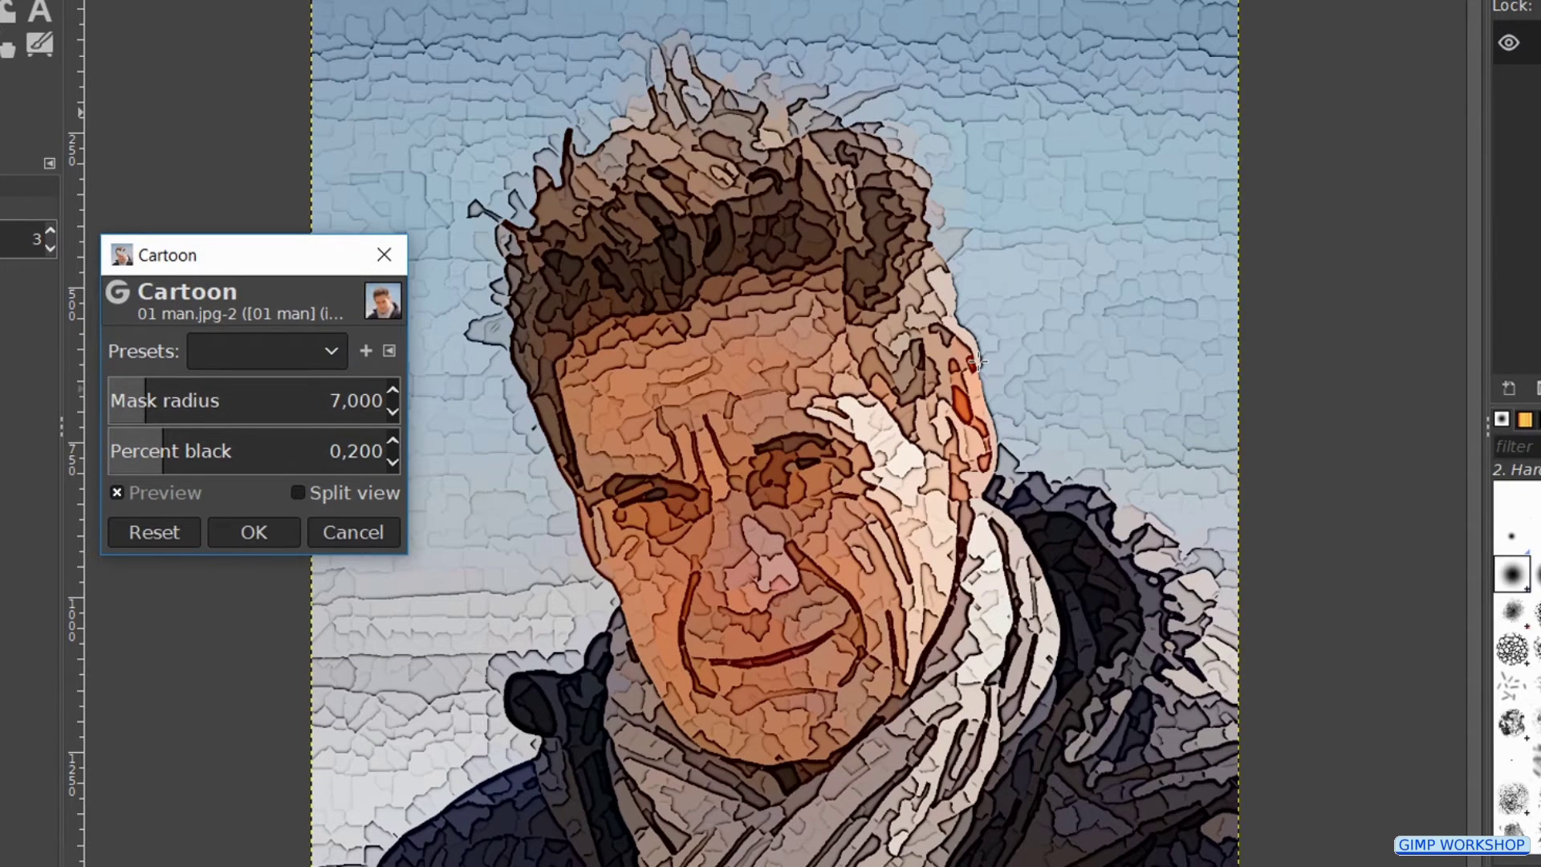
left_click(363, 400)
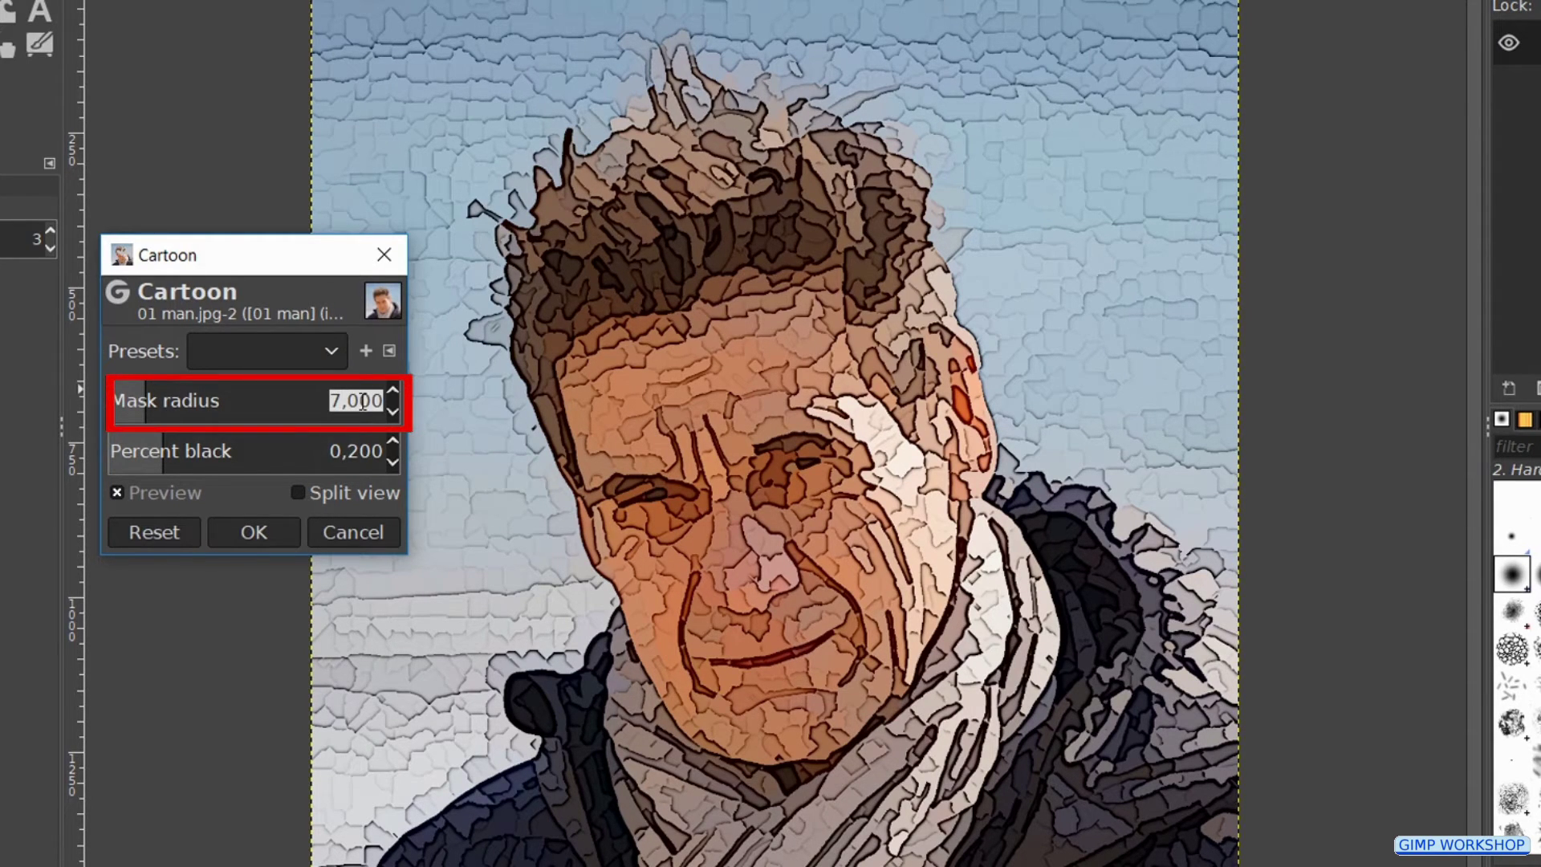
type("5")
key("Return")
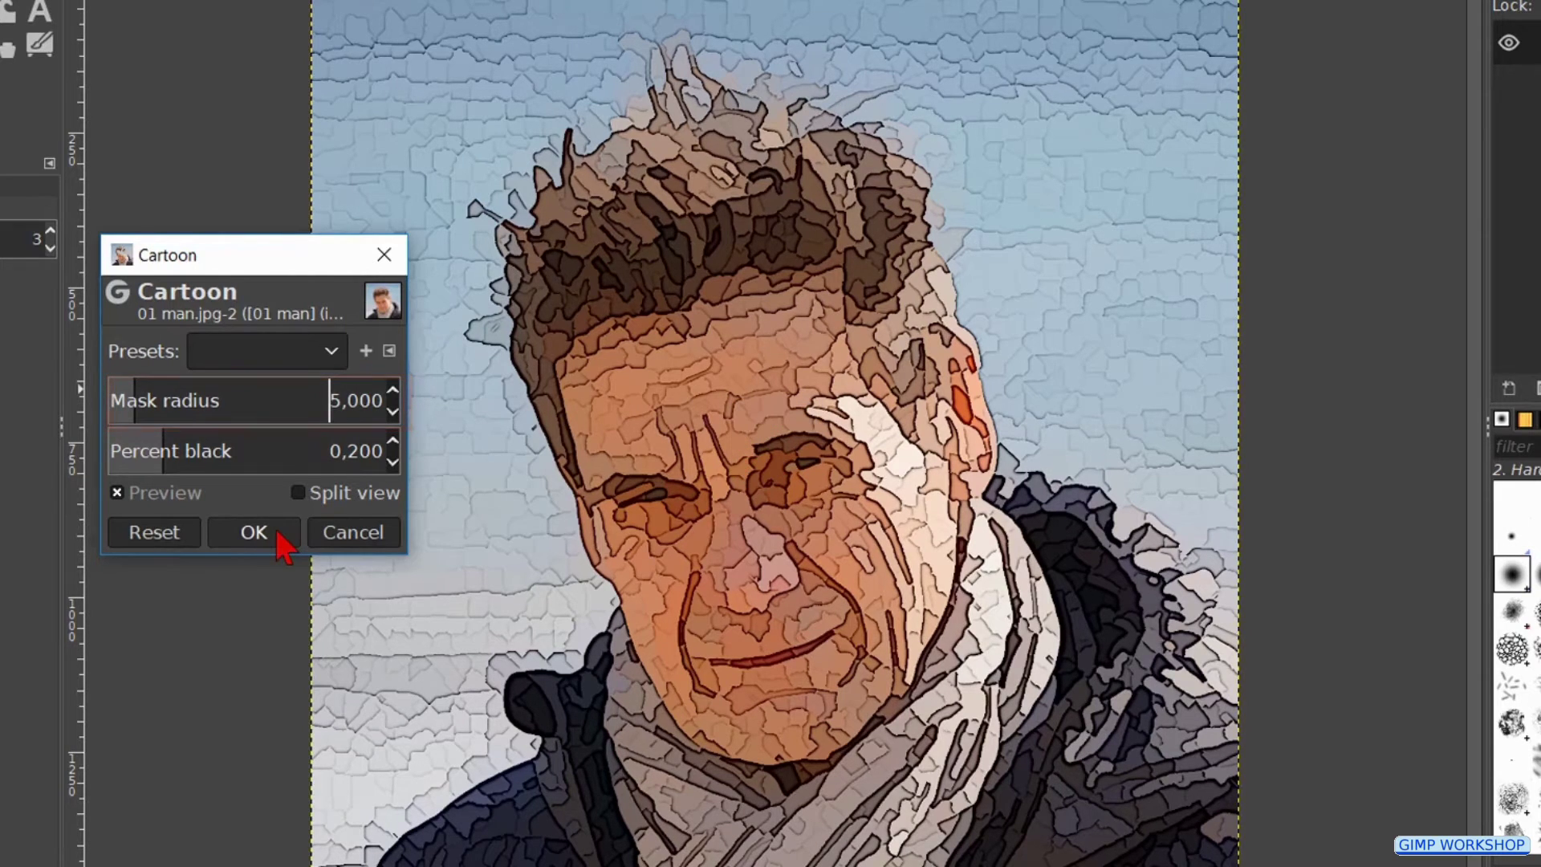
left_click(278, 536)
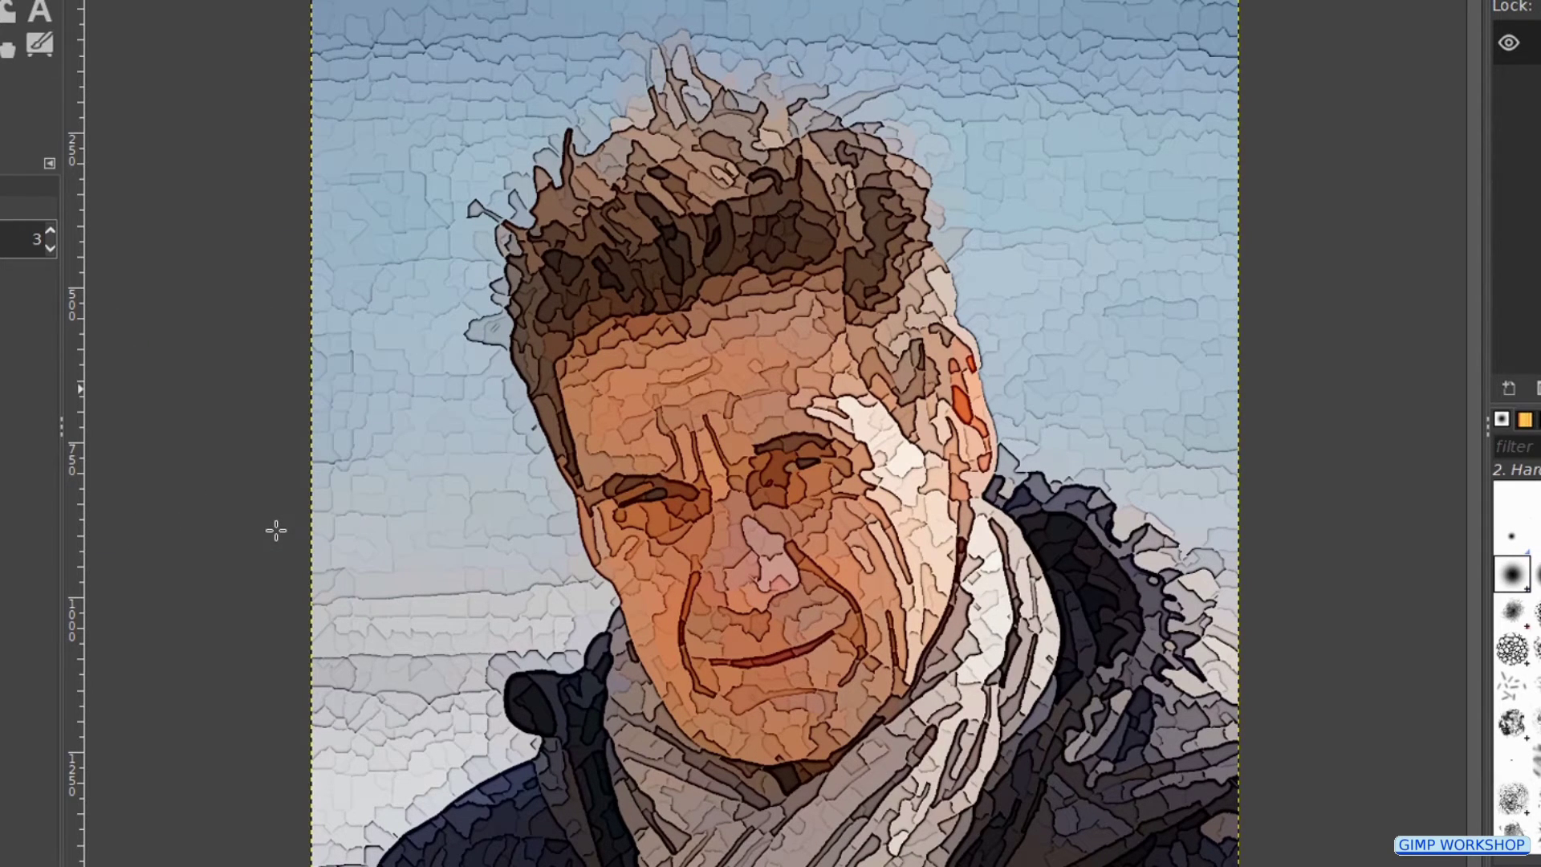
Start the Color to Gray desaturation on the cartoon portrait and set its radius to 600
right_click(377, 156)
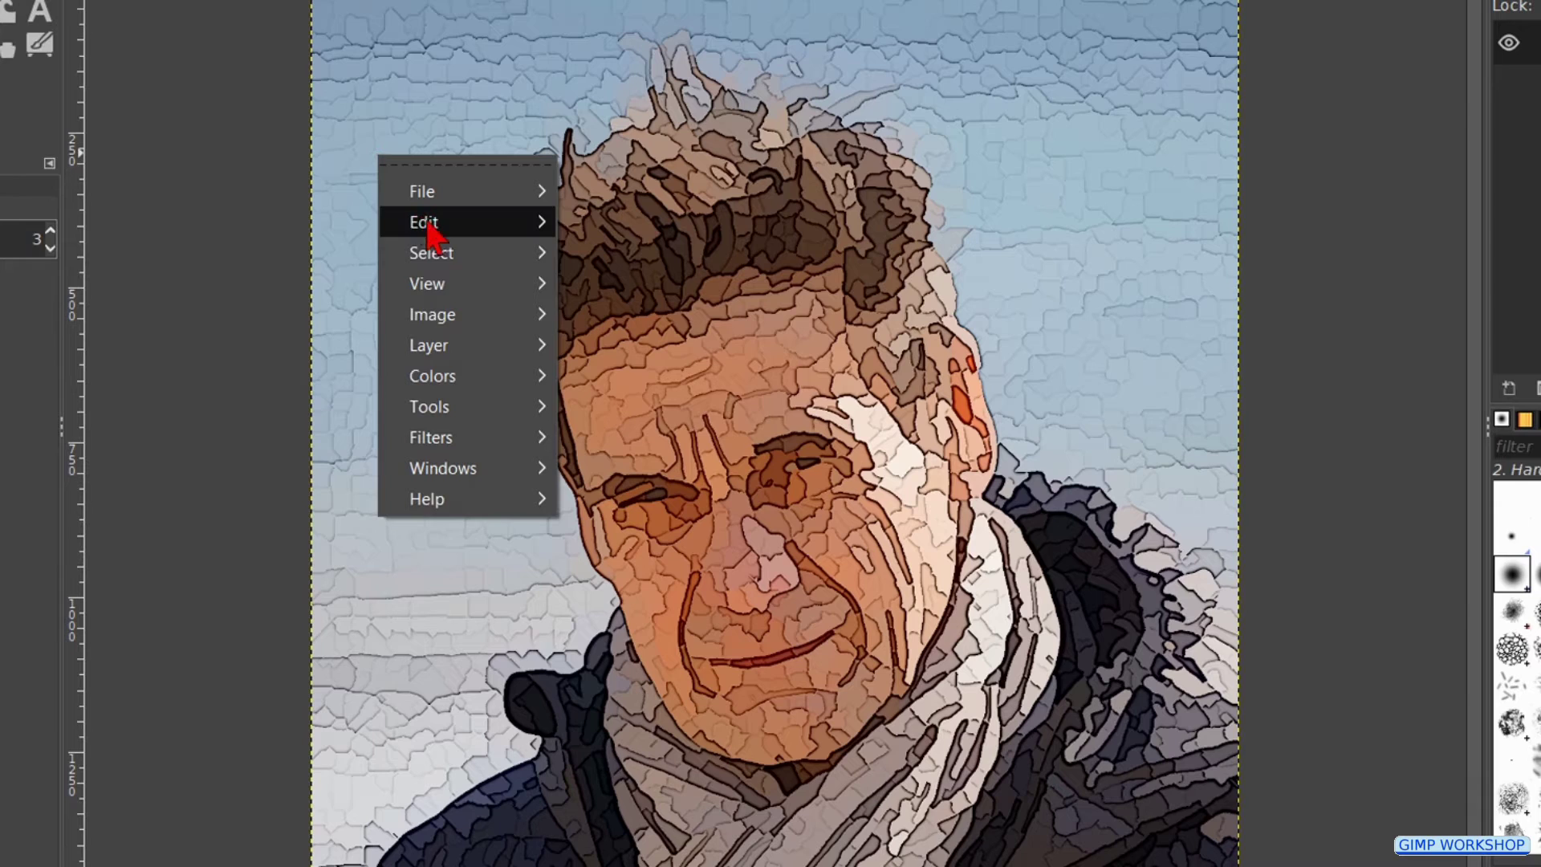
mouse_move(514, 384)
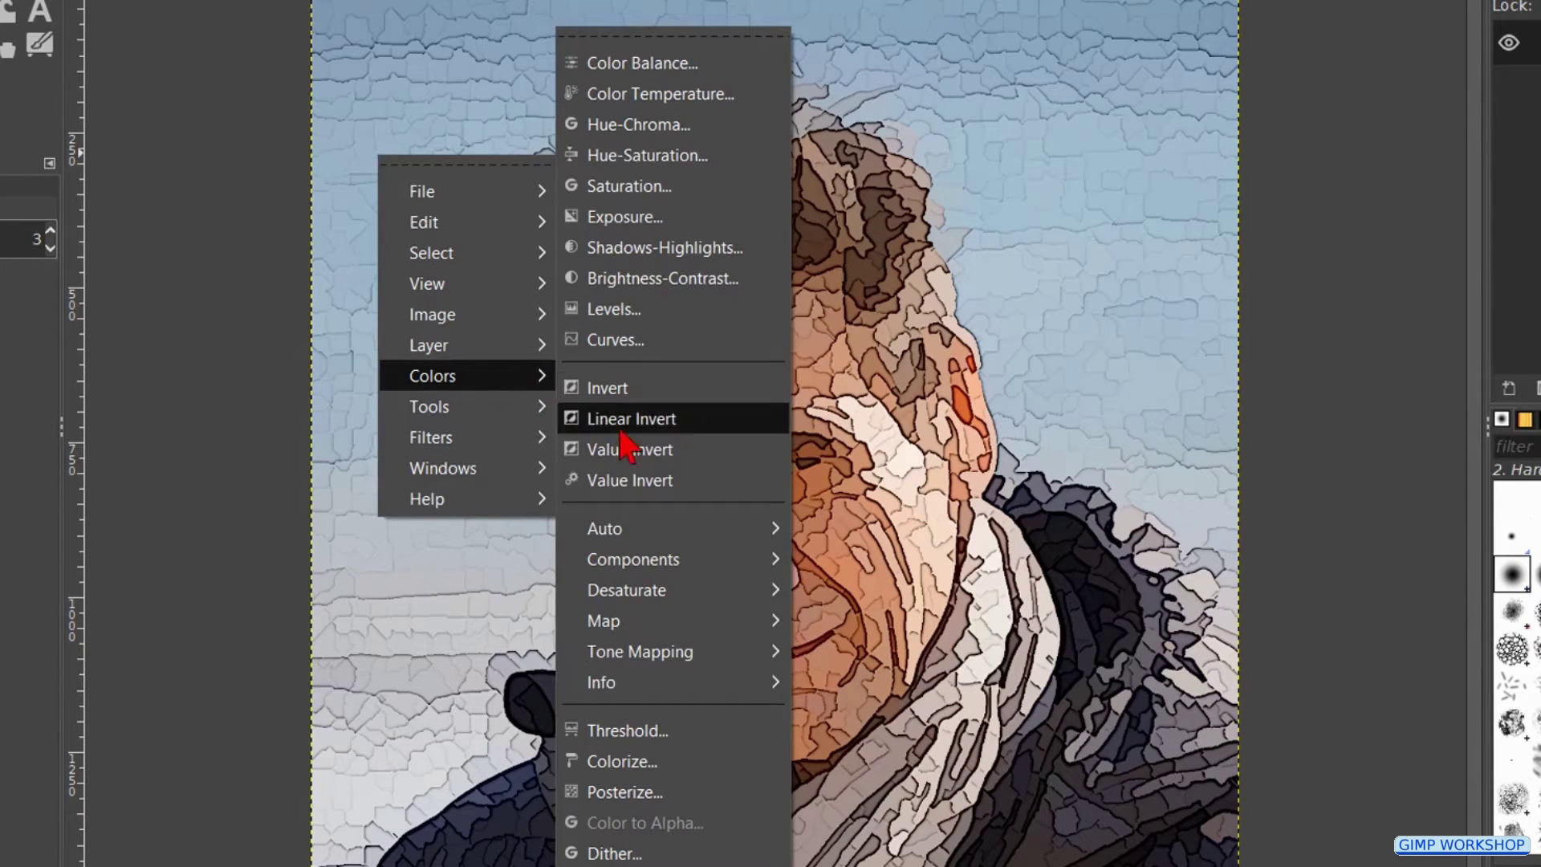
mouse_move(727, 604)
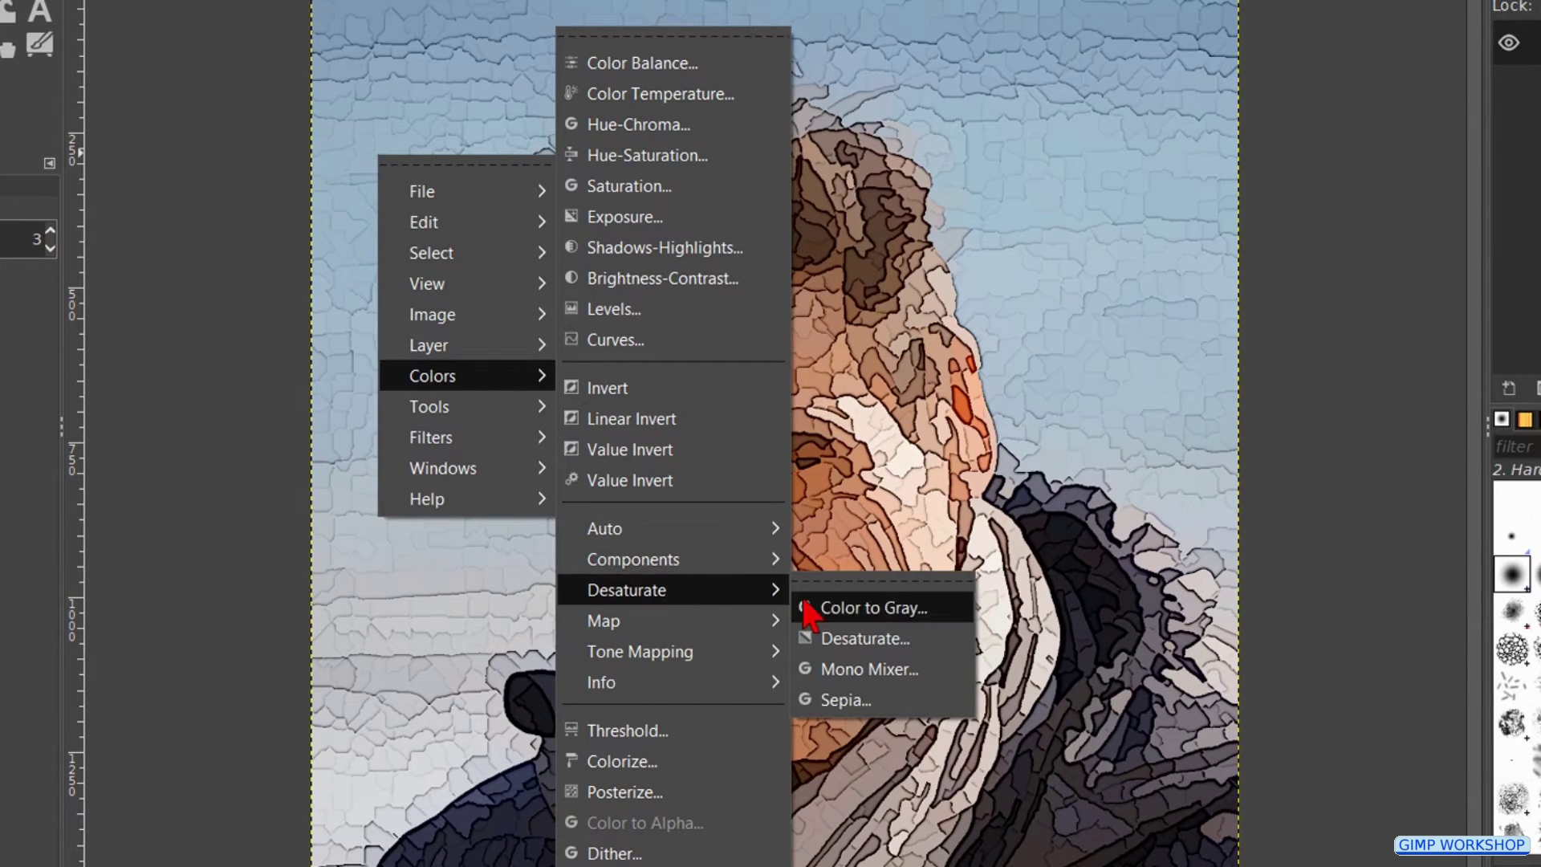
left_click(846, 610)
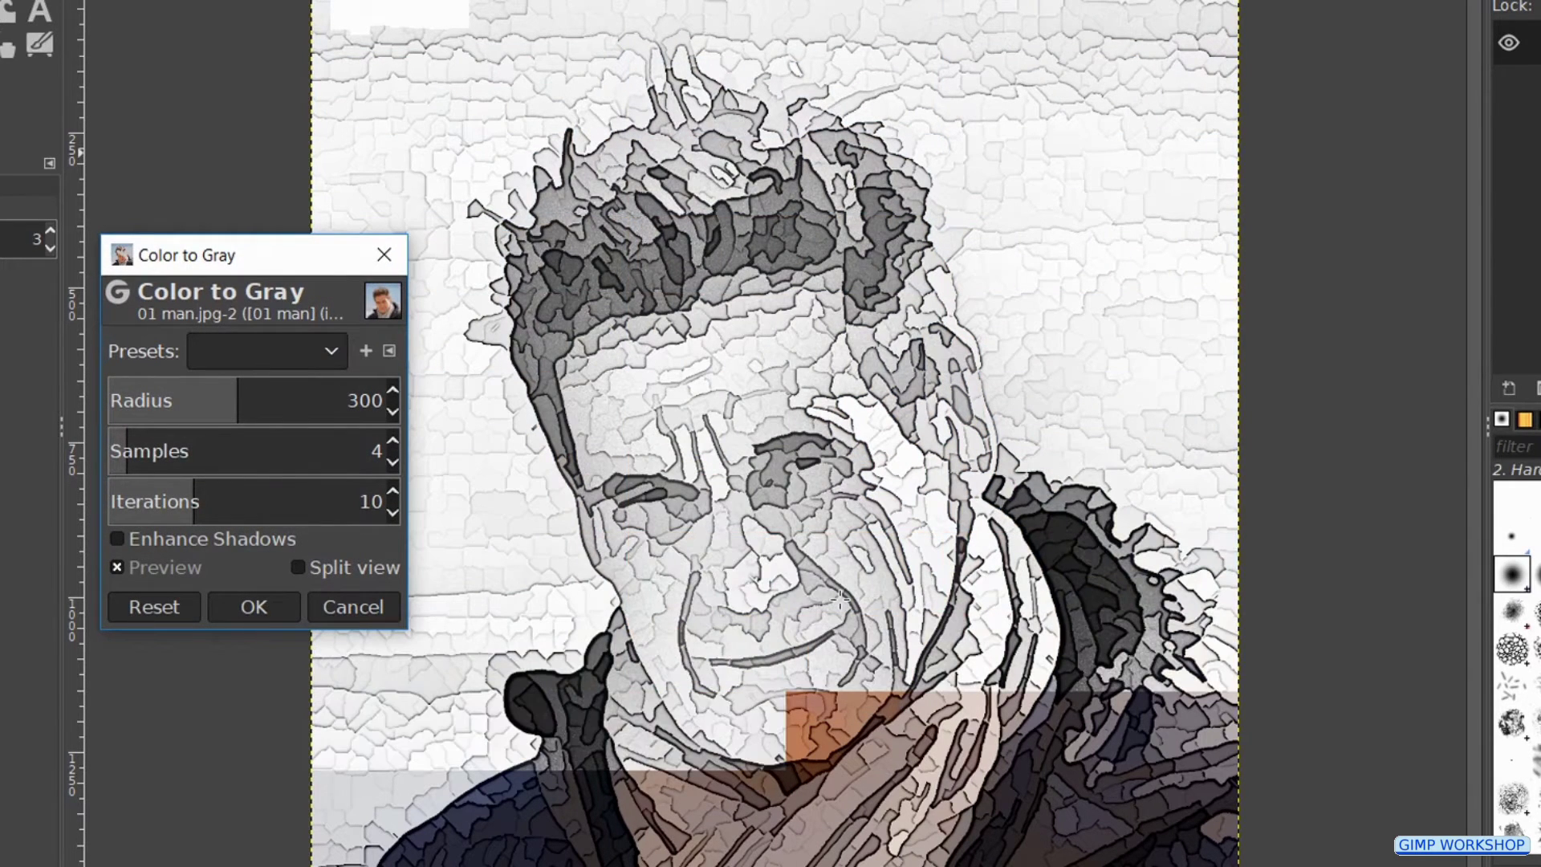
double_click(362, 400)
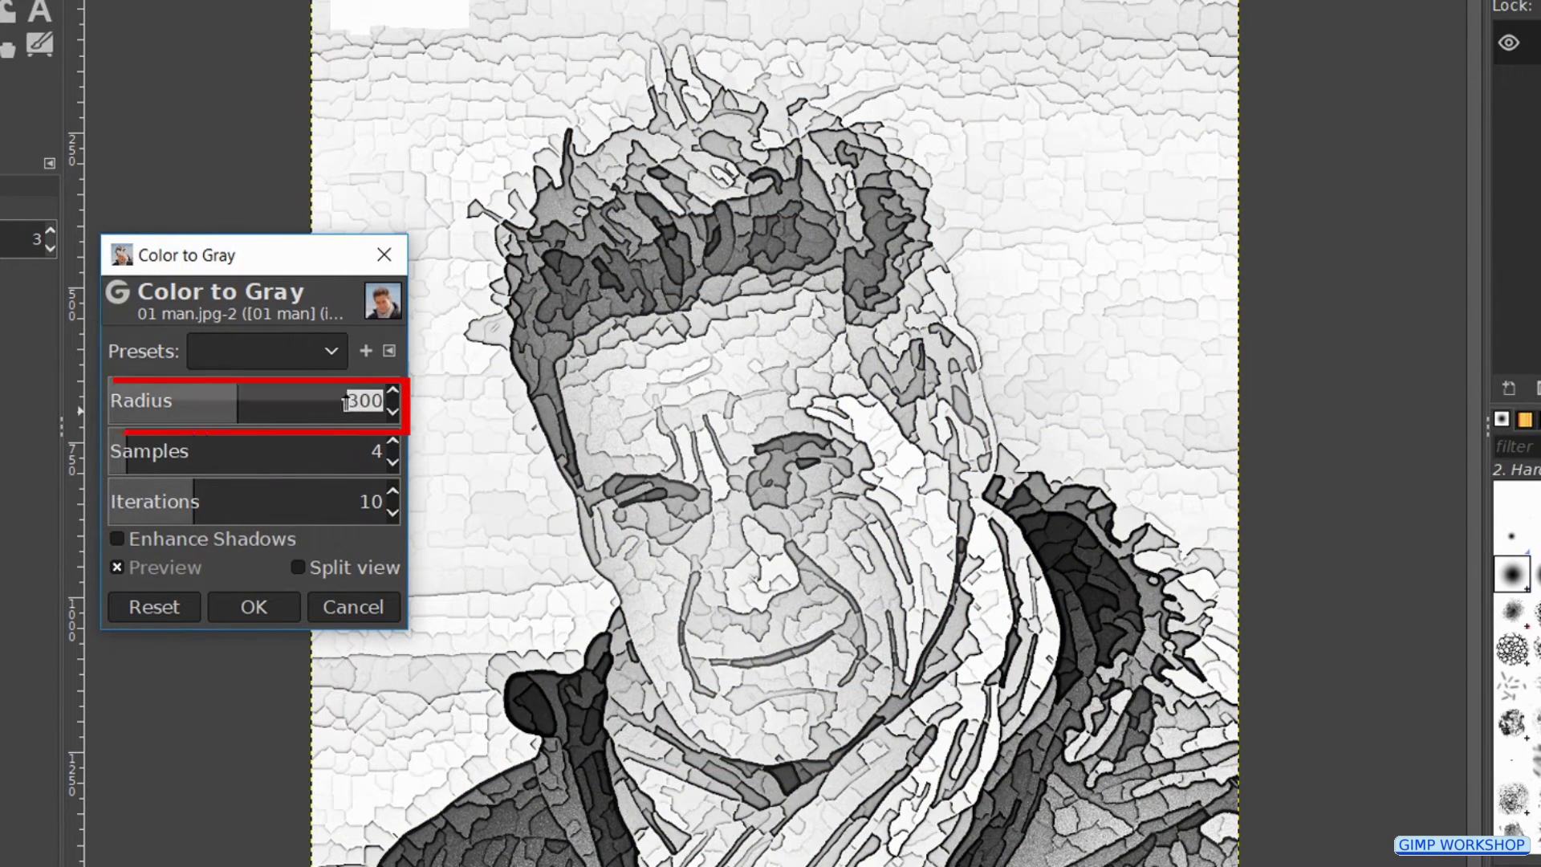
type("600")
key("Return")
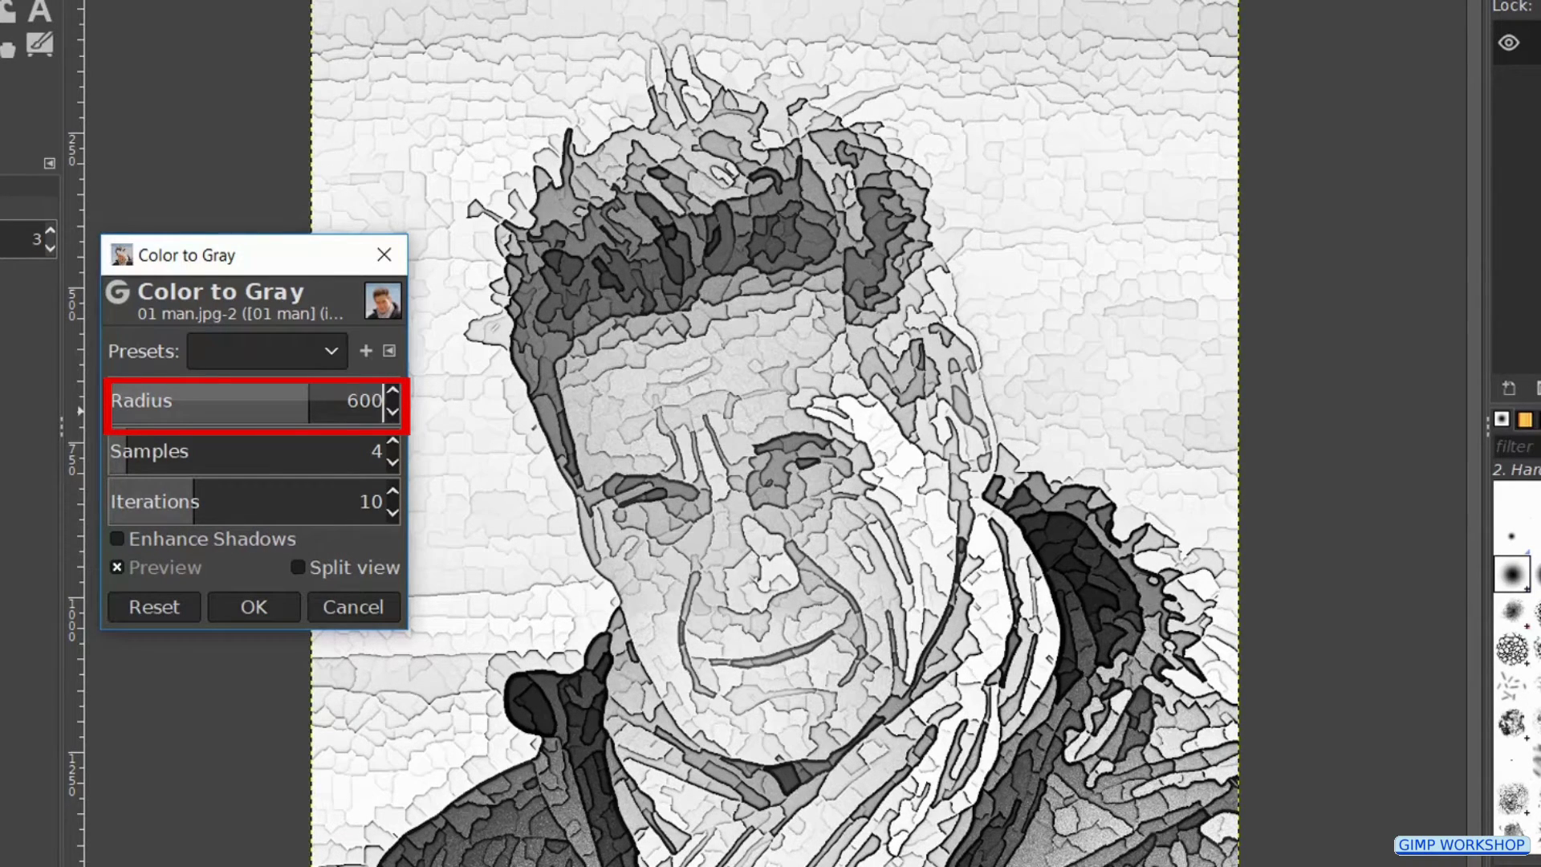
Raise the Color to Gray samples to 10 and apply the conversion
left_click(393, 441)
left_click(393, 441)
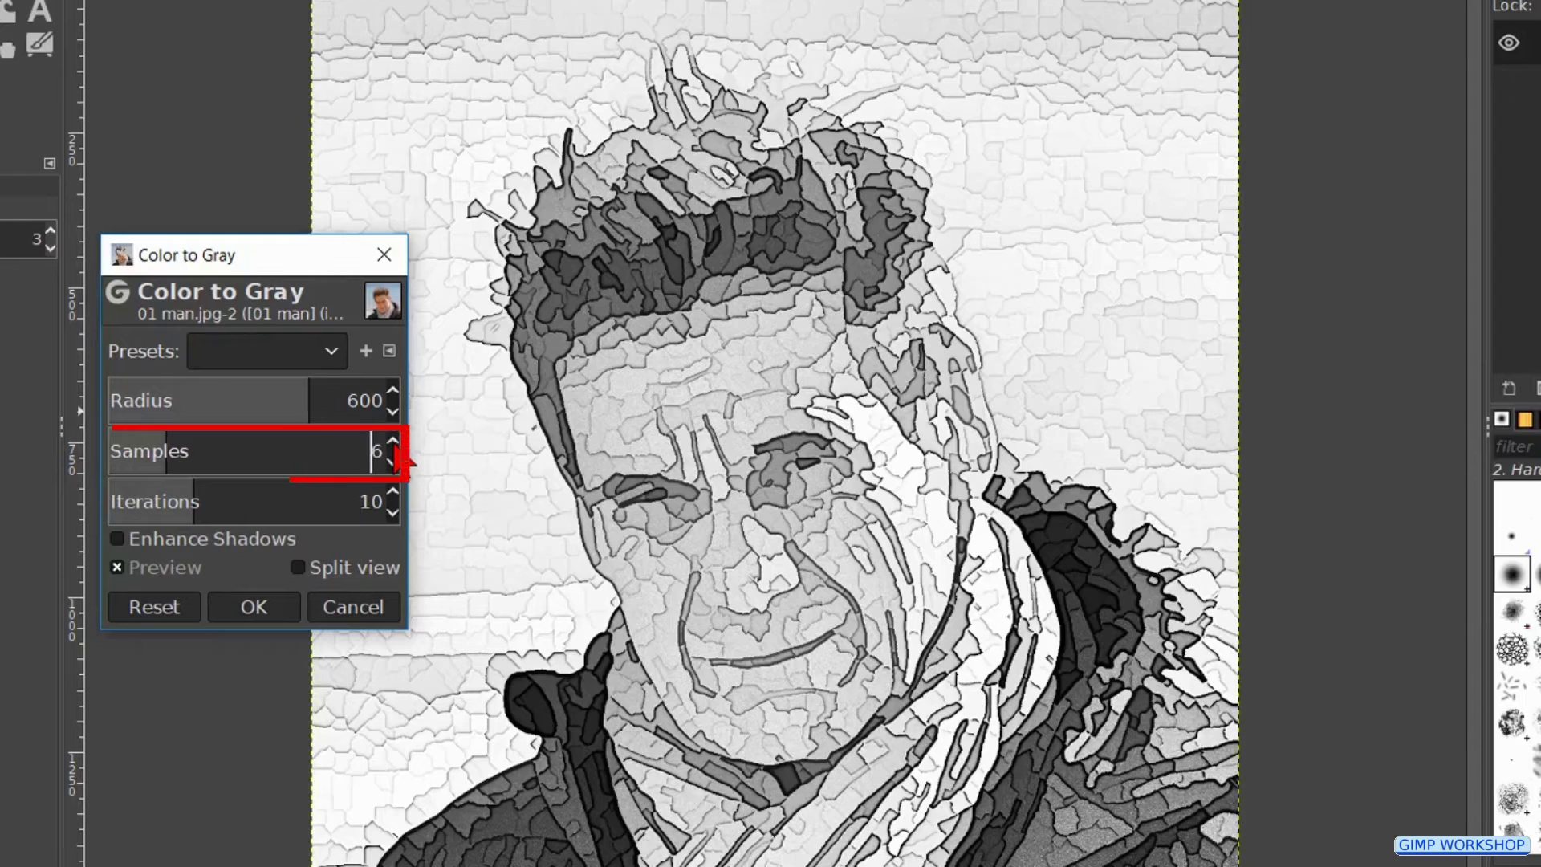
left_click(393, 441)
left_click(392, 441)
left_click(393, 440)
left_click(392, 440)
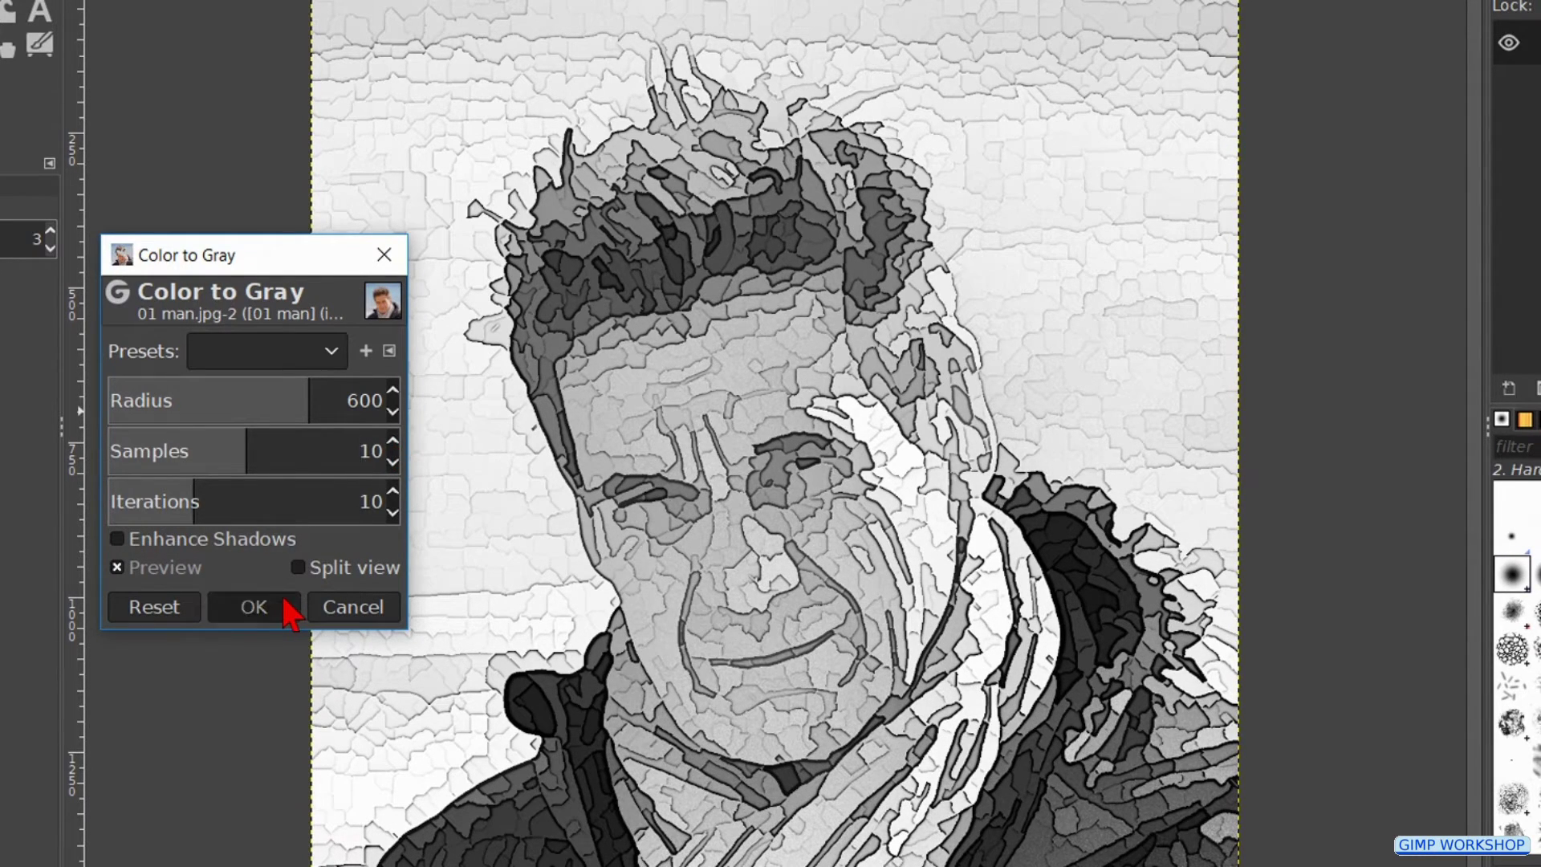
left_click(254, 607)
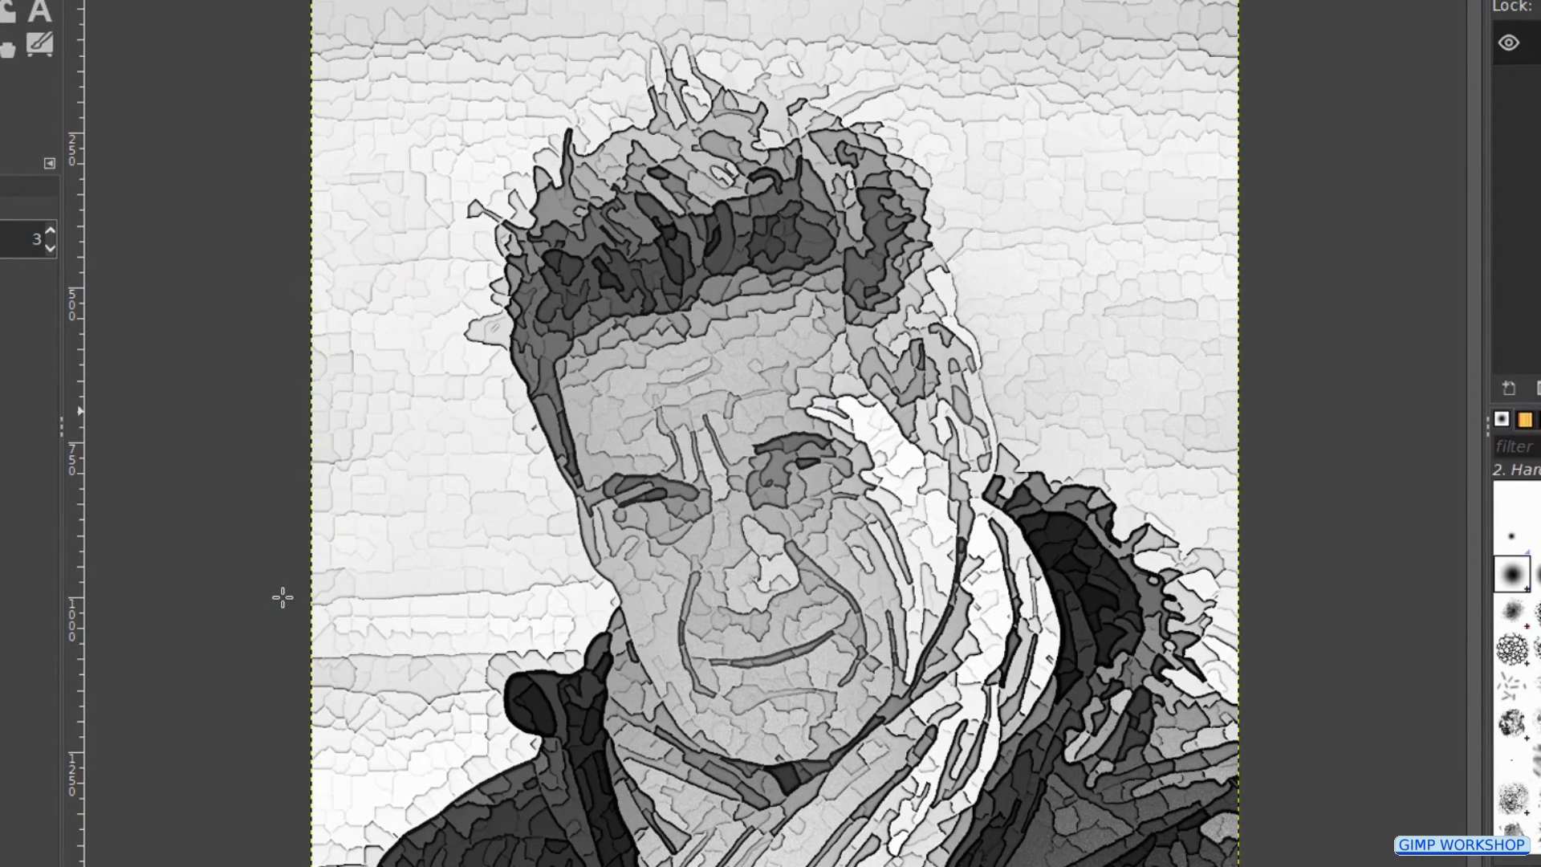
Start a Shadows-Highlights adjustment on the gray portrait and set Highlights to -85
right_click(385, 138)
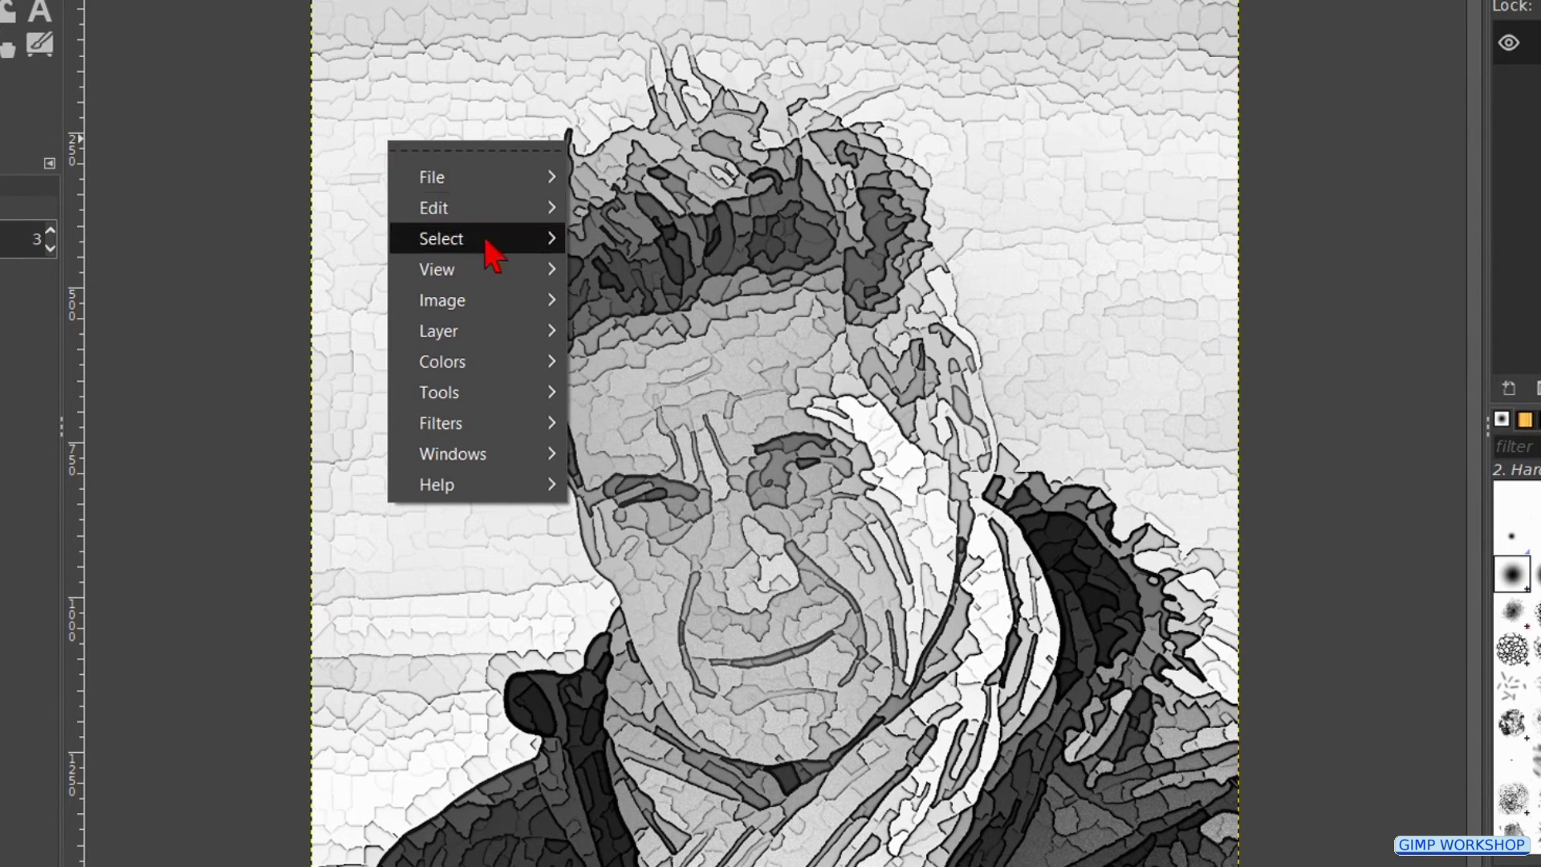
mouse_move(536, 368)
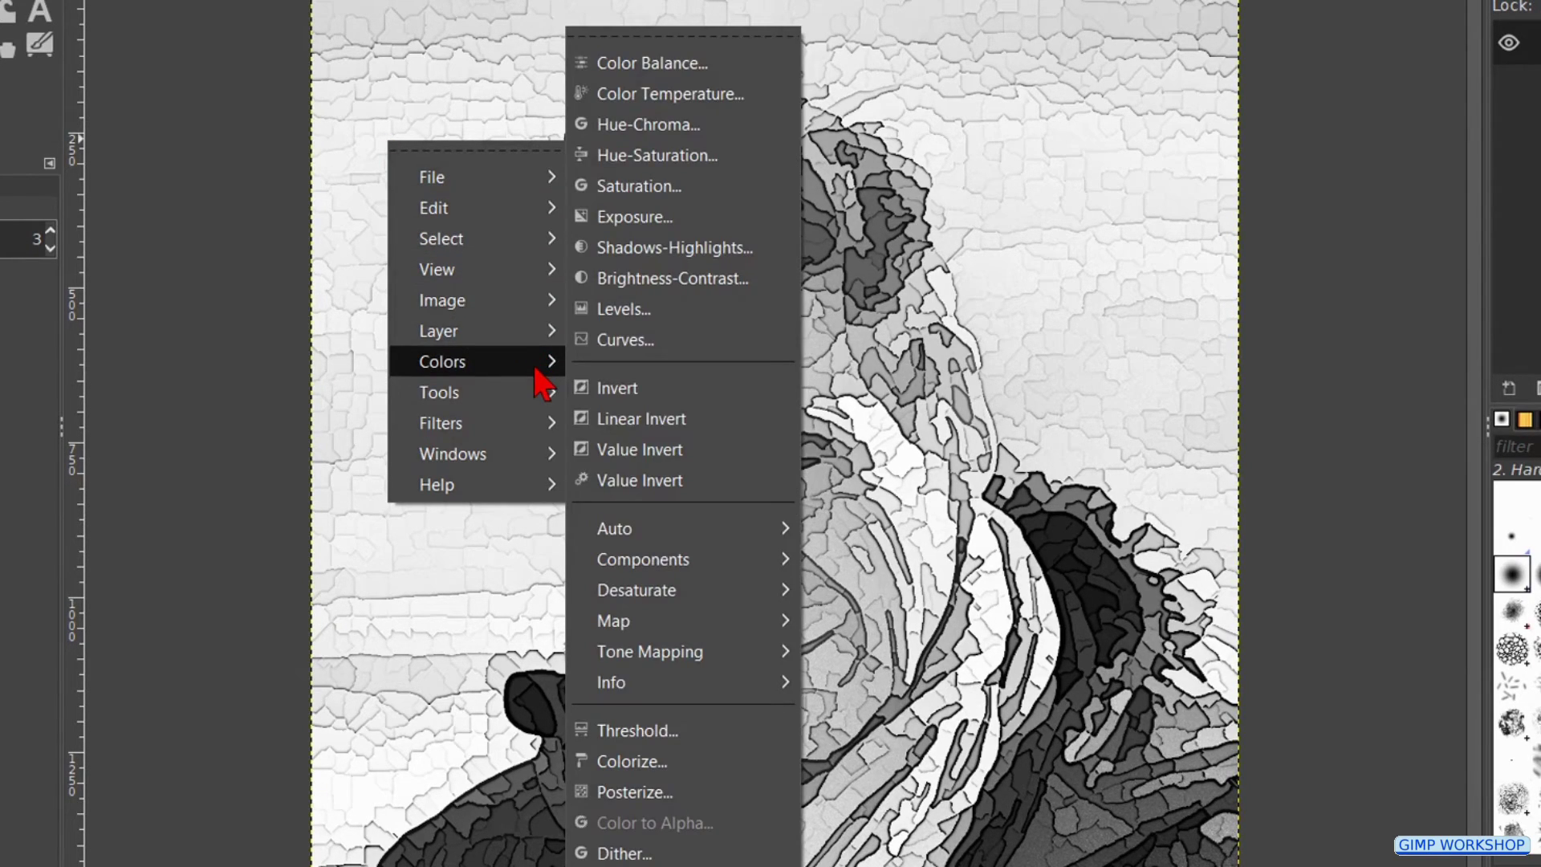
left_click(660, 247)
double_click(398, 416)
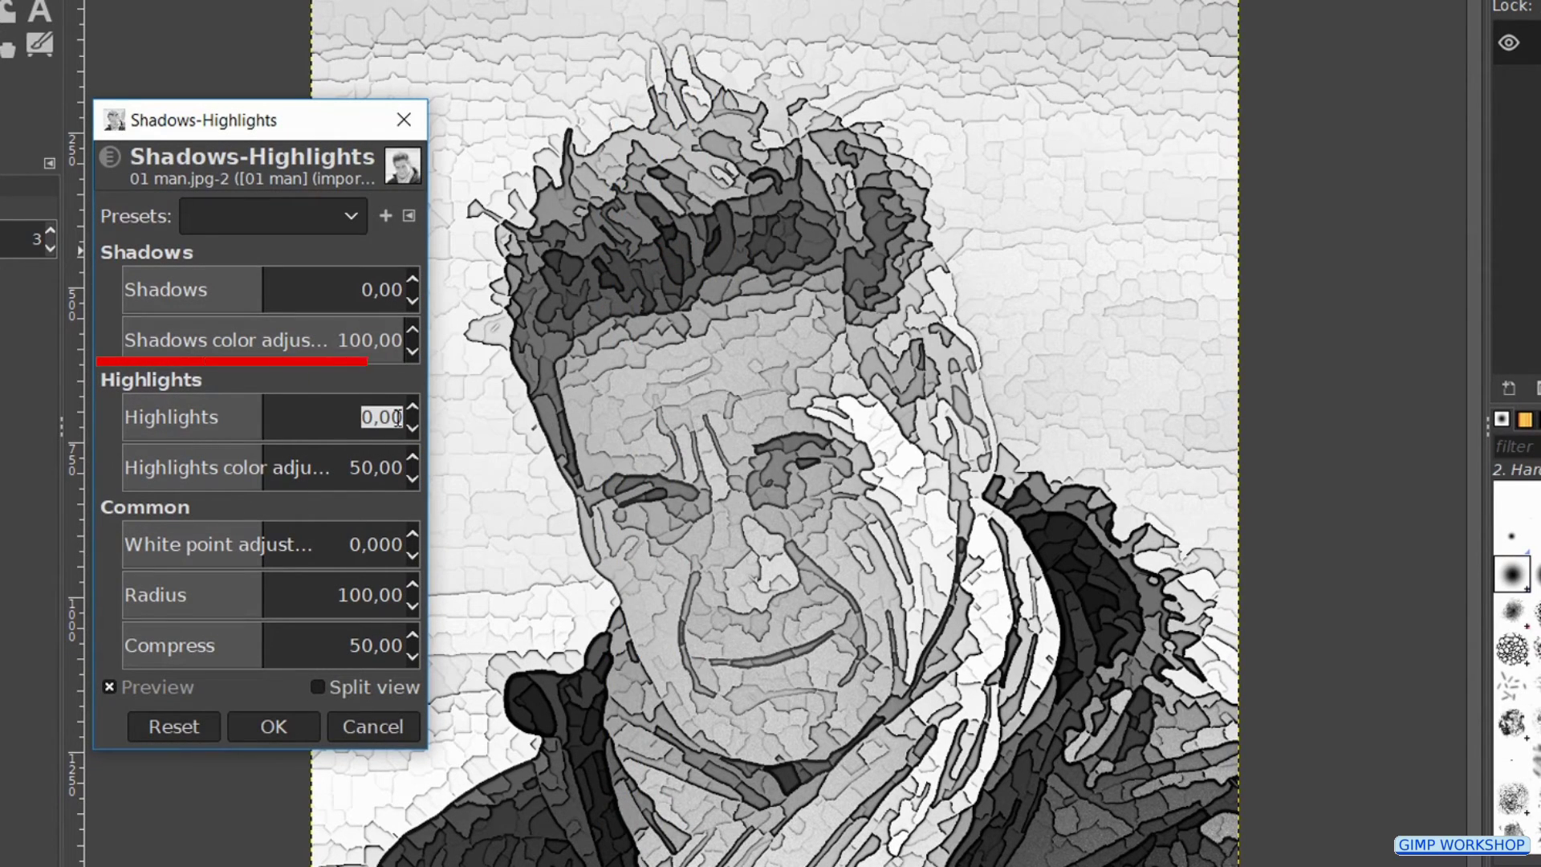
key("BackSpace")
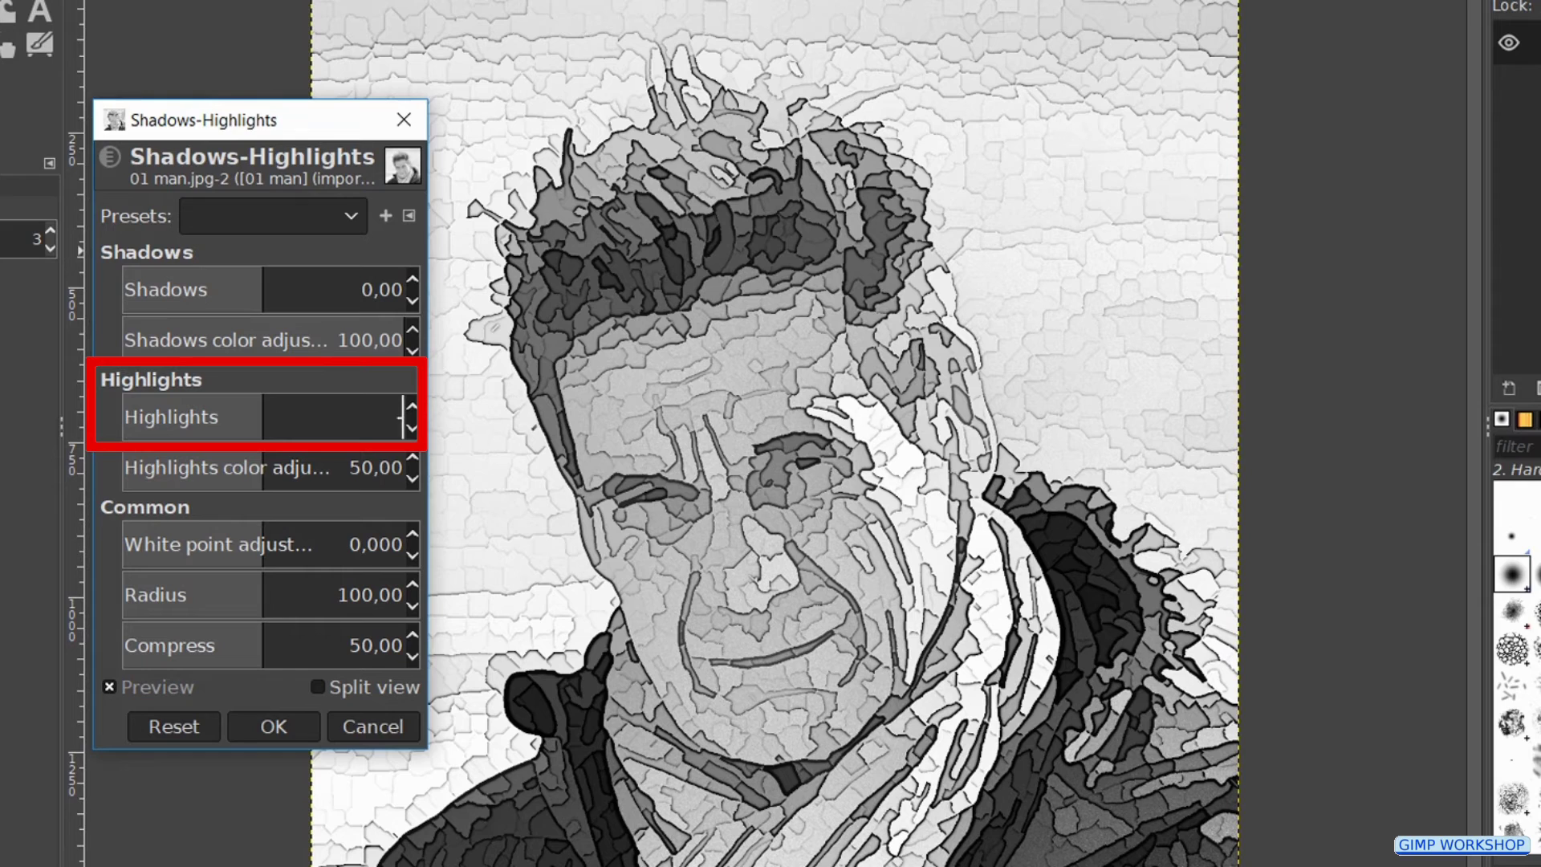
type("-85")
key("Return")
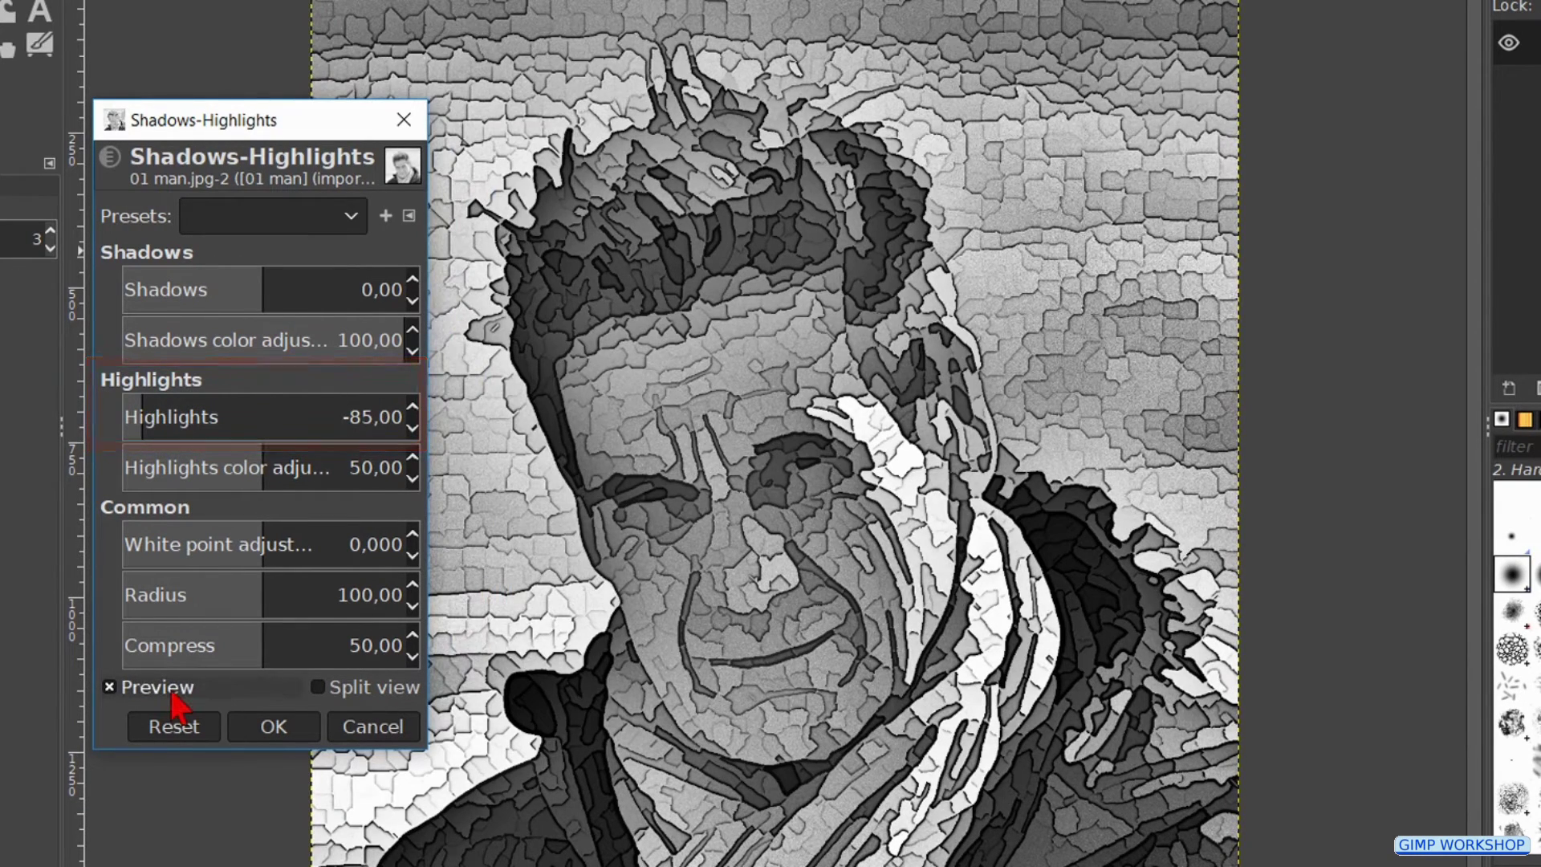
Compare the portrait with the Shadows-Highlights preview off and on, and apply the adjustment
left_click(110, 688)
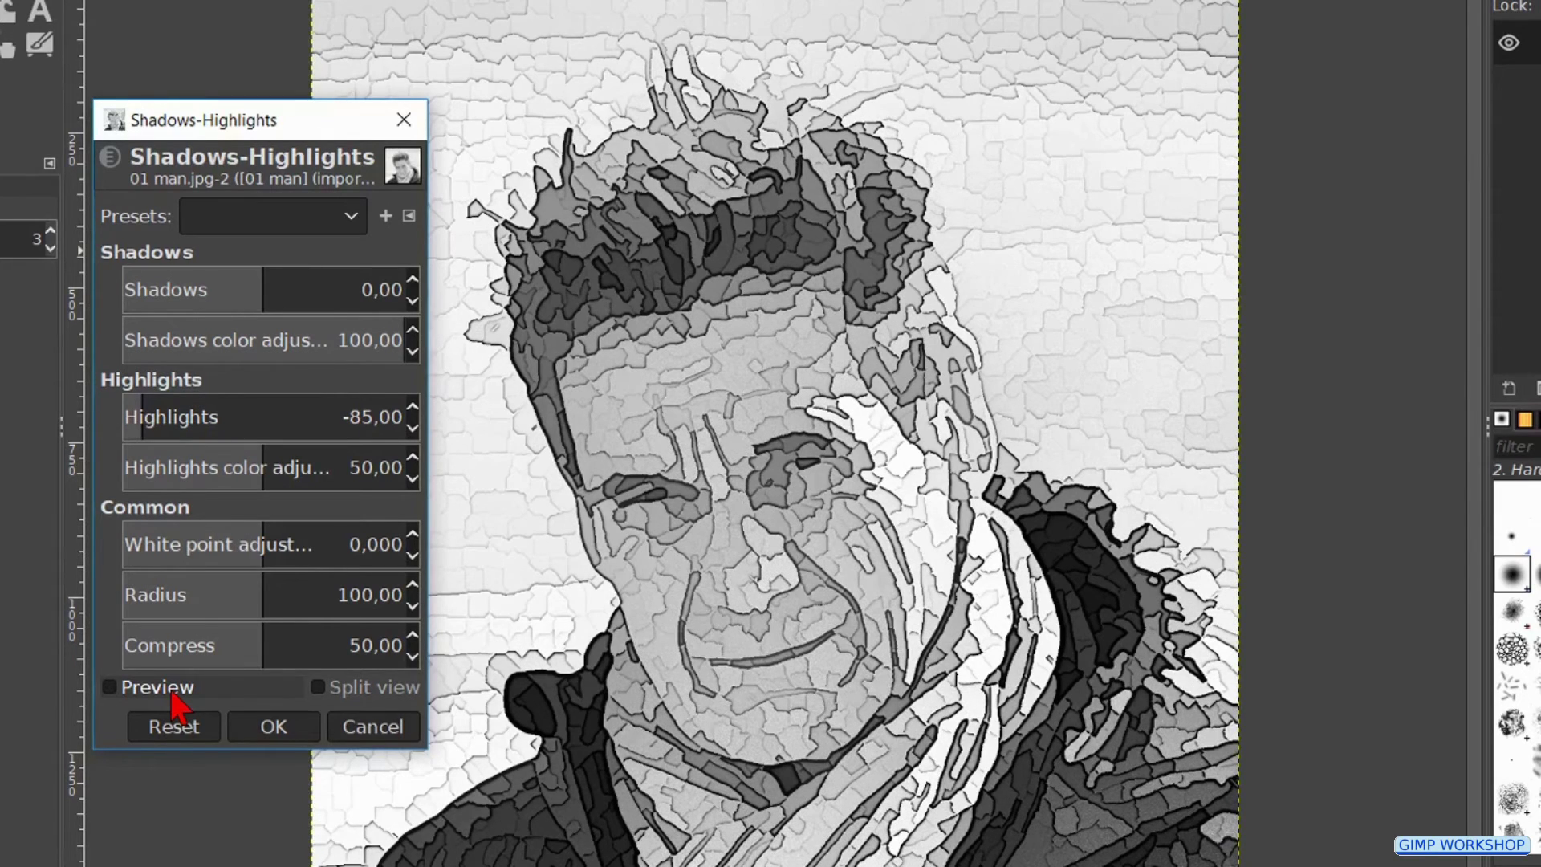
left_click(173, 696)
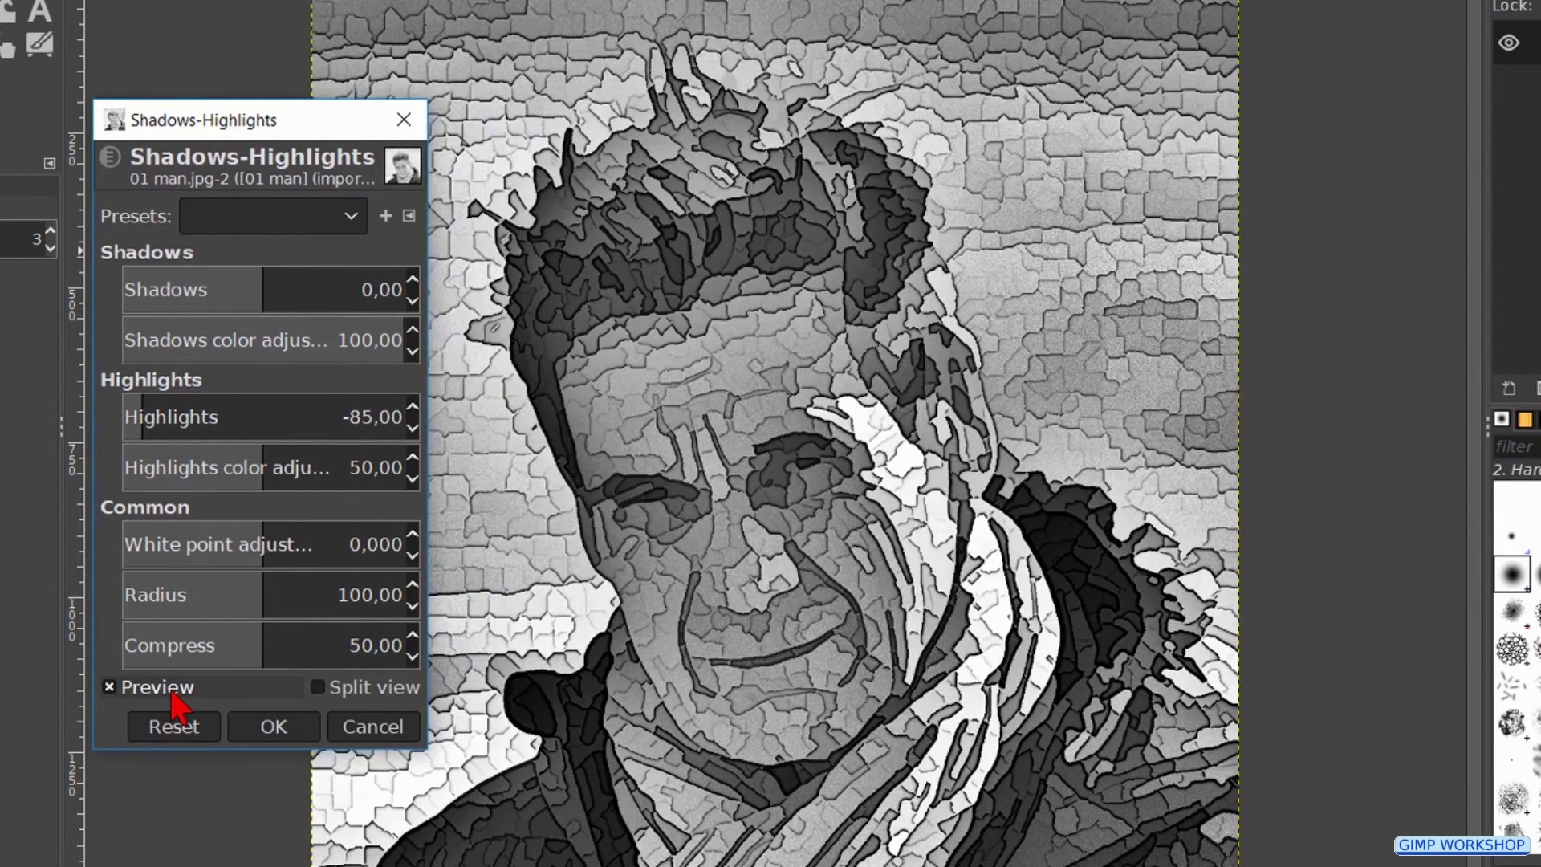
left_click(266, 737)
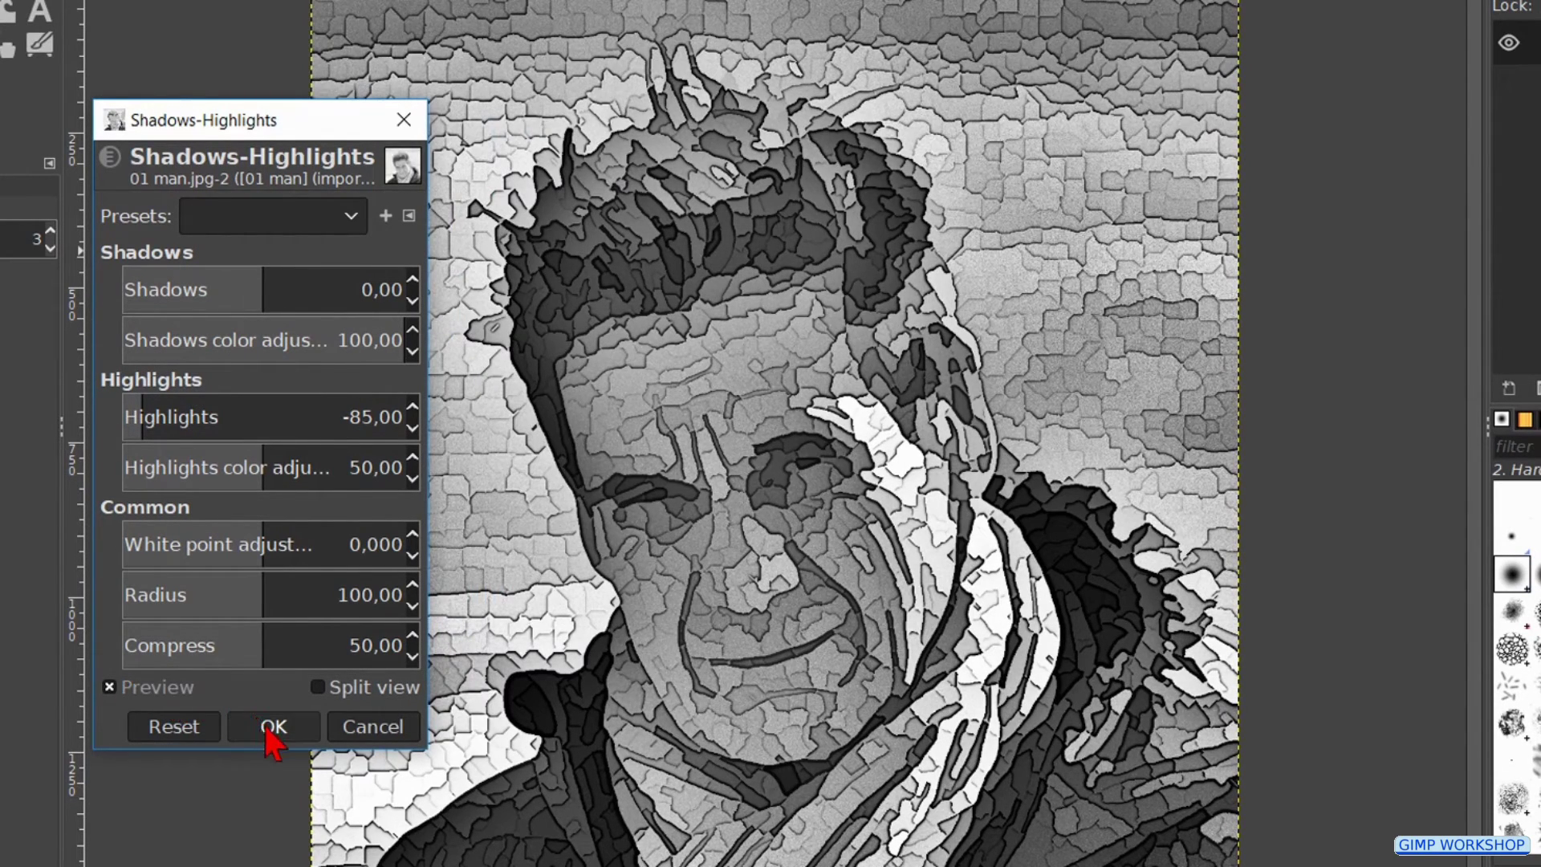